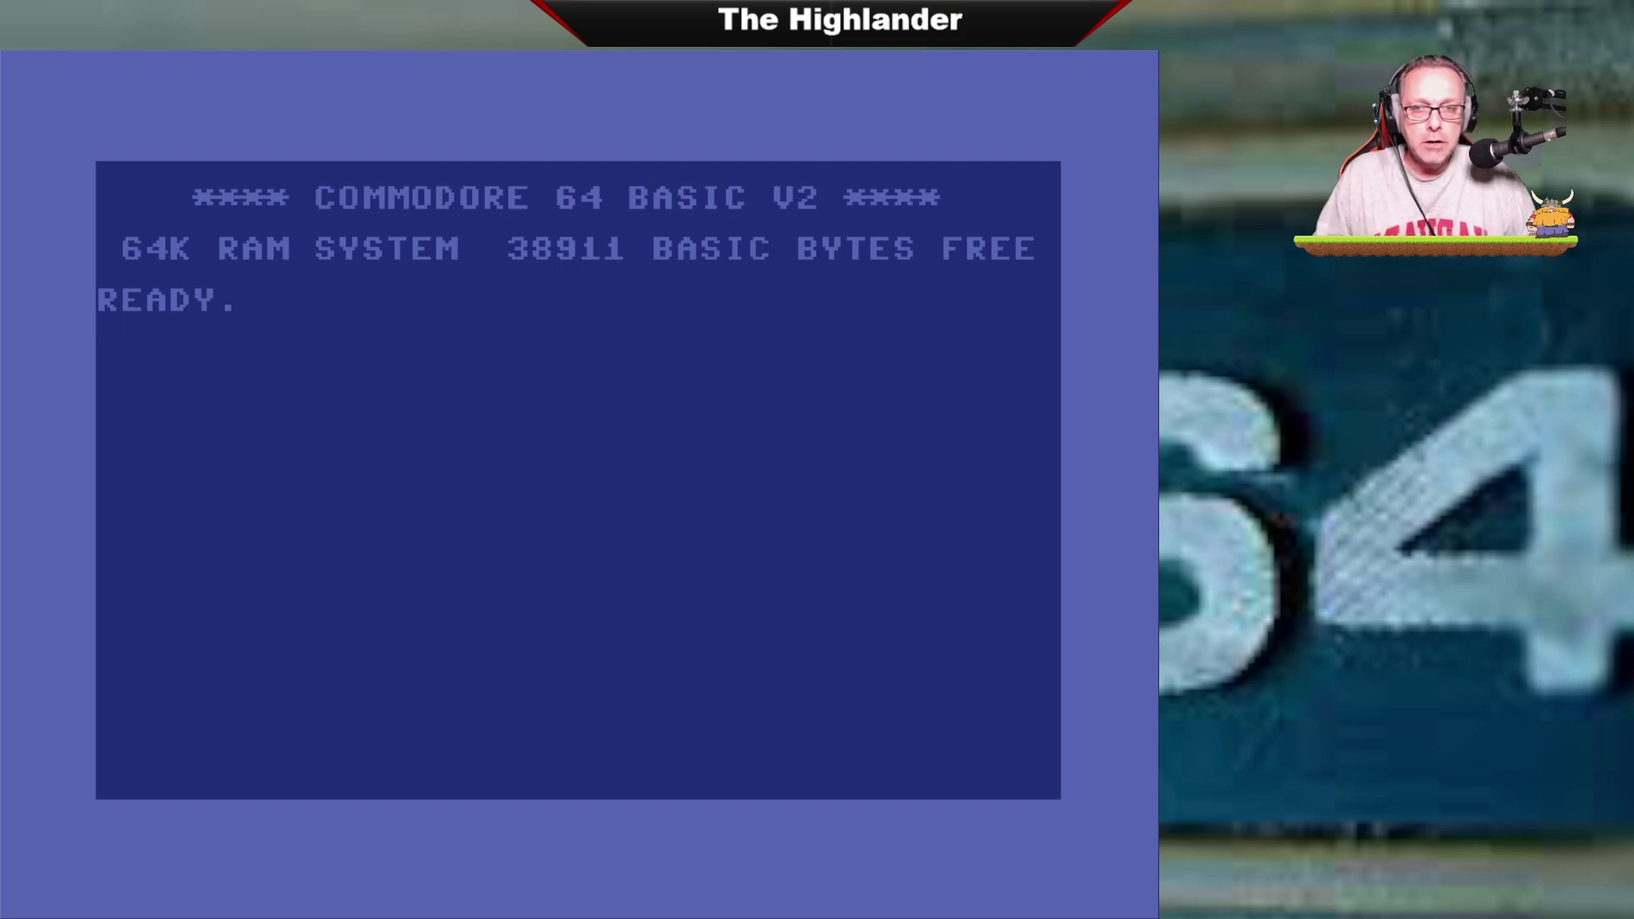
# Set kernal-hyper_3.10f.bin from /Usb2/roms/ as the Kernal ROM and return to the BASIC screen.
pyautogui.press('F2')
pyautogui.press('Down')
pyautogui.press('Up')
pyautogui.press('Return')
pyautogui.press('Return')
pyautogui.press('Down')
pyautogui.press('Down')
pyautogui.press('Down')
pyautogui.press('Down')
pyautogui.press('Down')
pyautogui.press('Down')
pyautogui.press('Down')
pyautogui.press('Down')
pyautogui.press('Down')
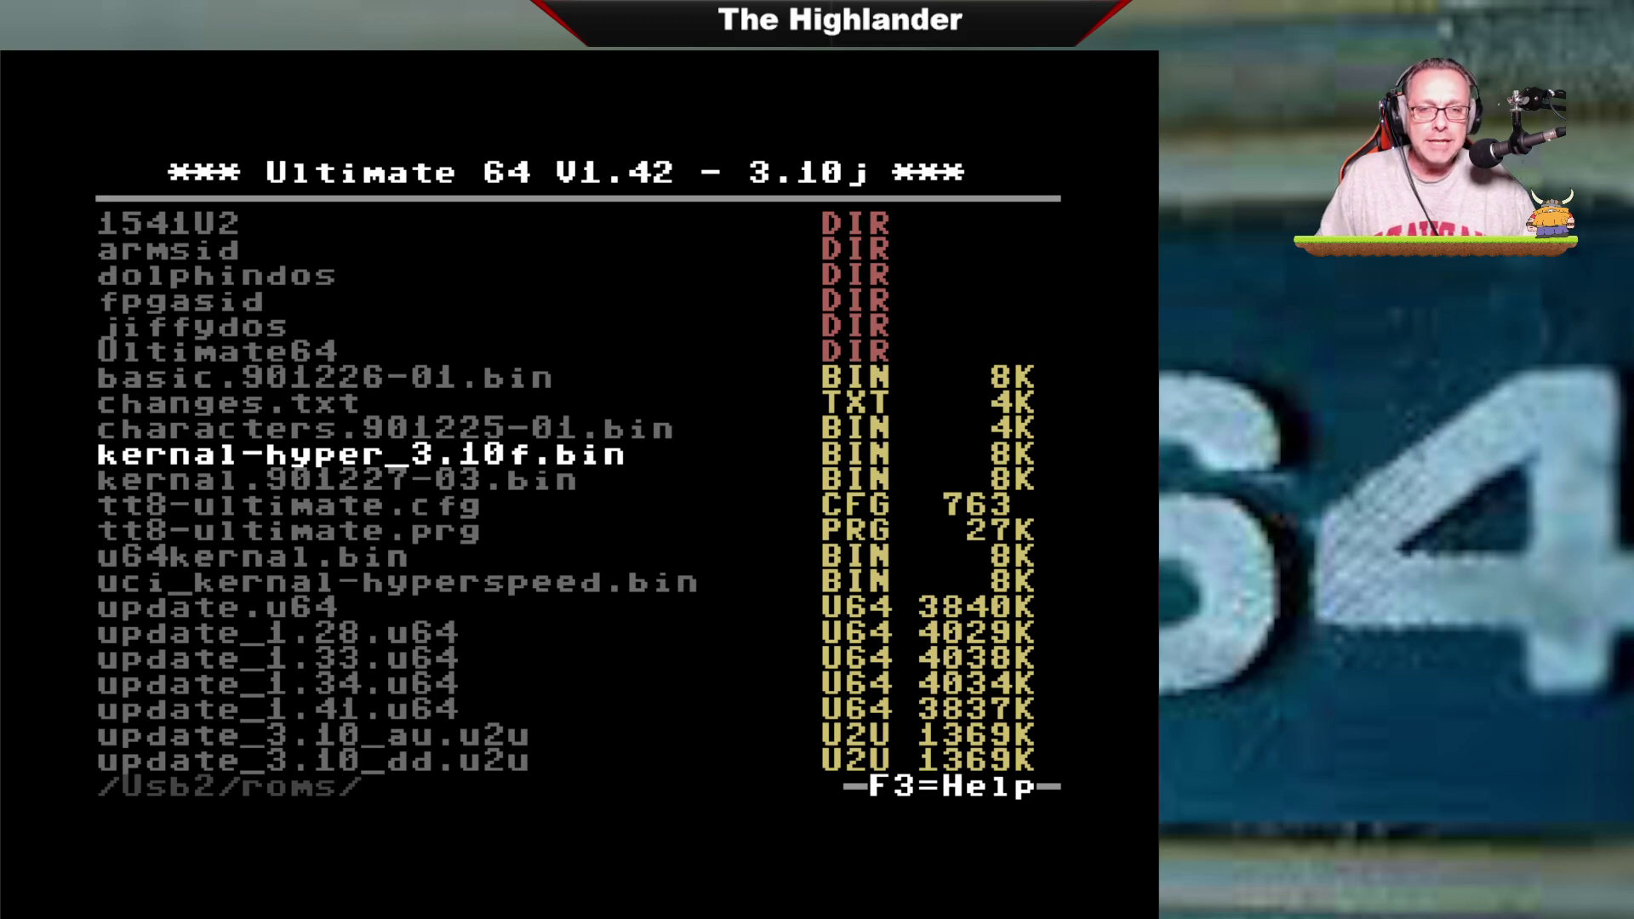
pyautogui.press('Return')
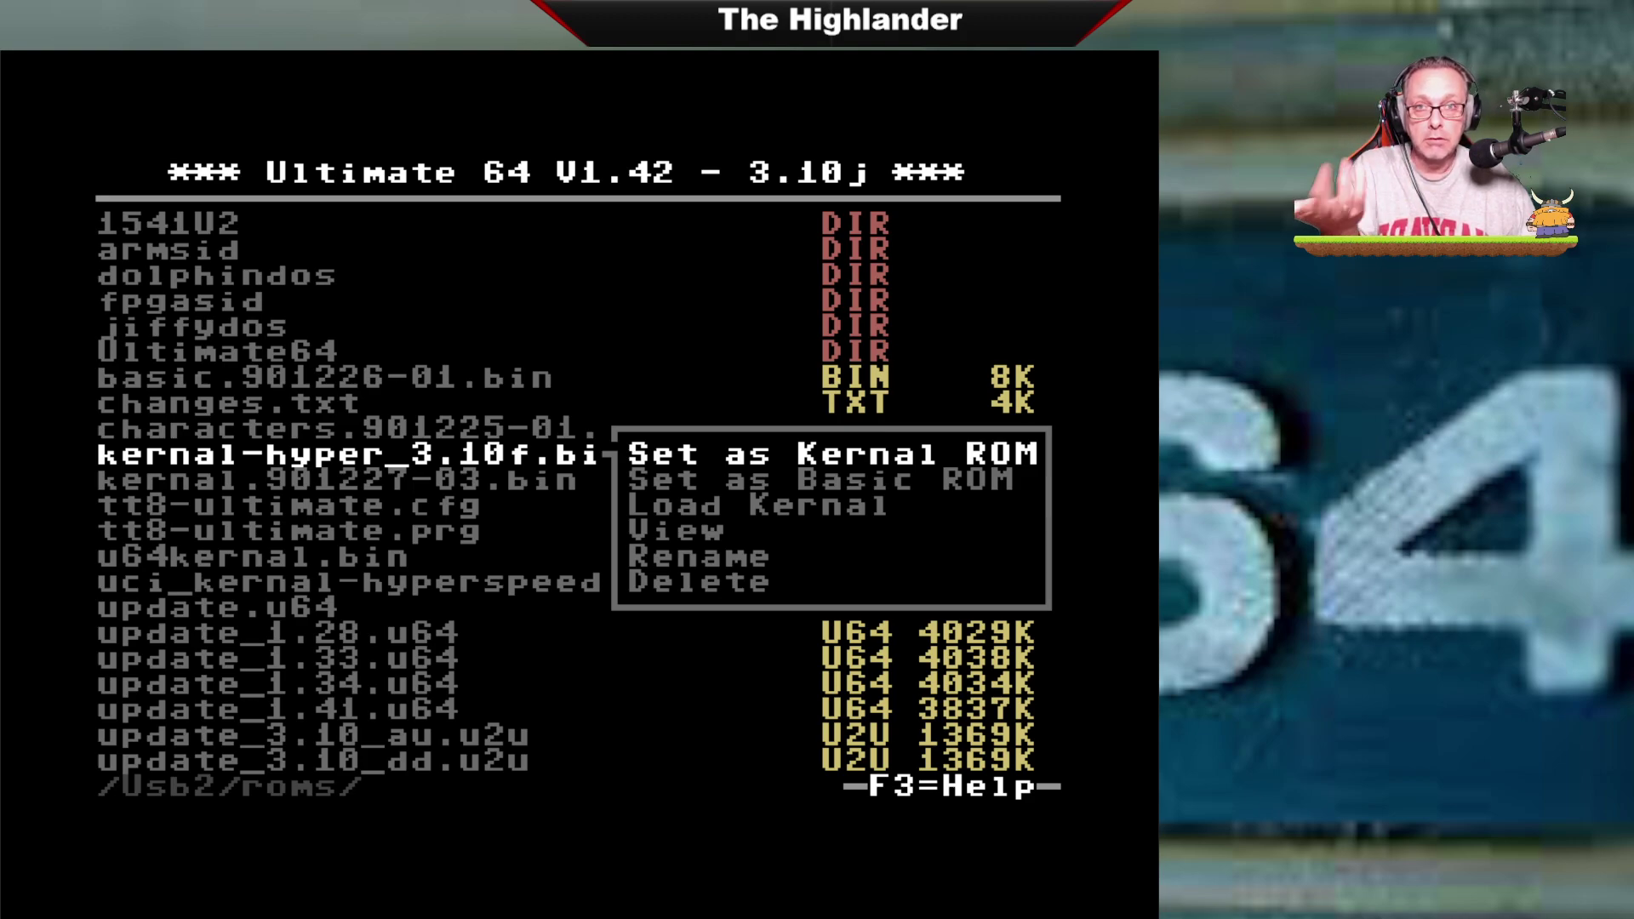
pyautogui.press('Return')
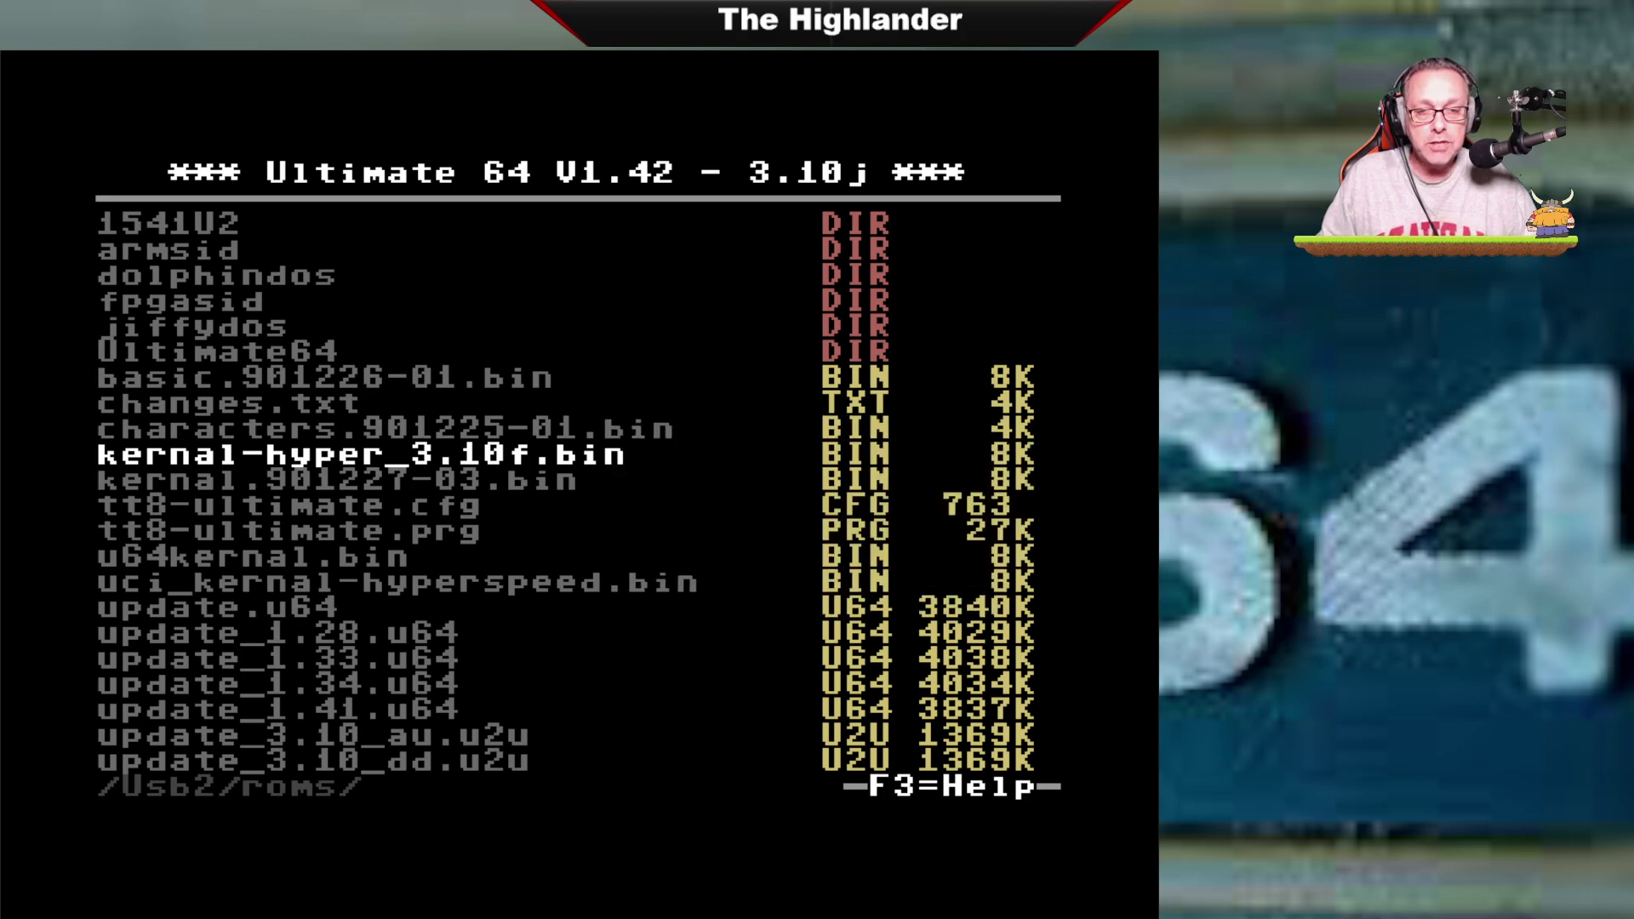
pyautogui.press('Escape')
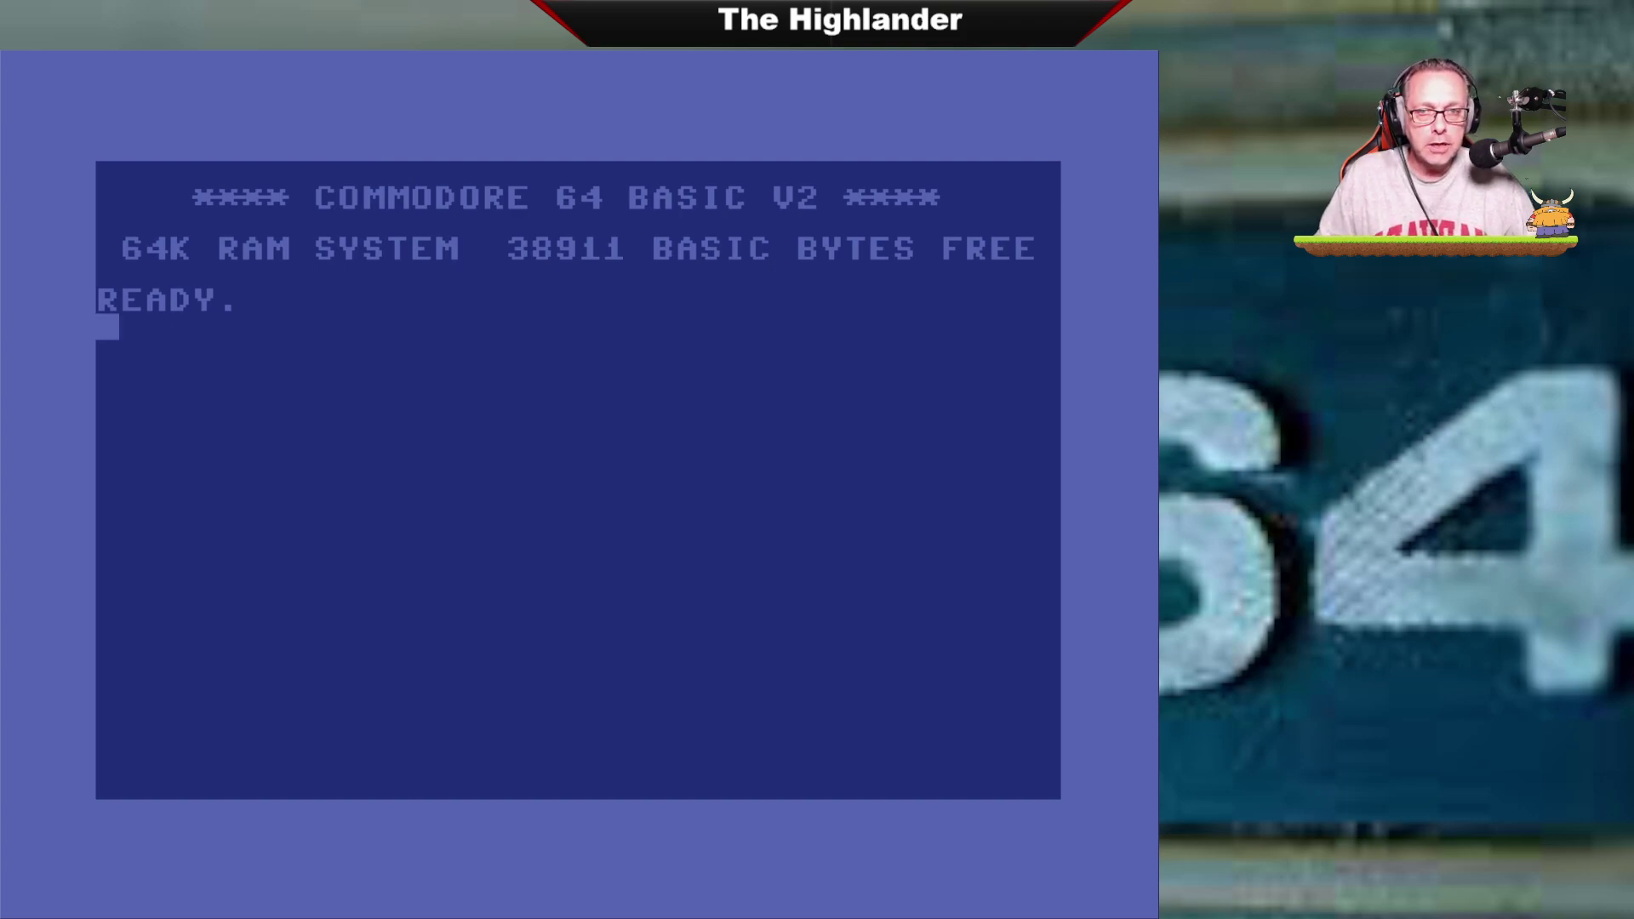
# Reboot the C64 via C64 Machine > Reboot C64 so the hyperspeed kernal loads.
pyautogui.press('F1')
pyautogui.press('F5')
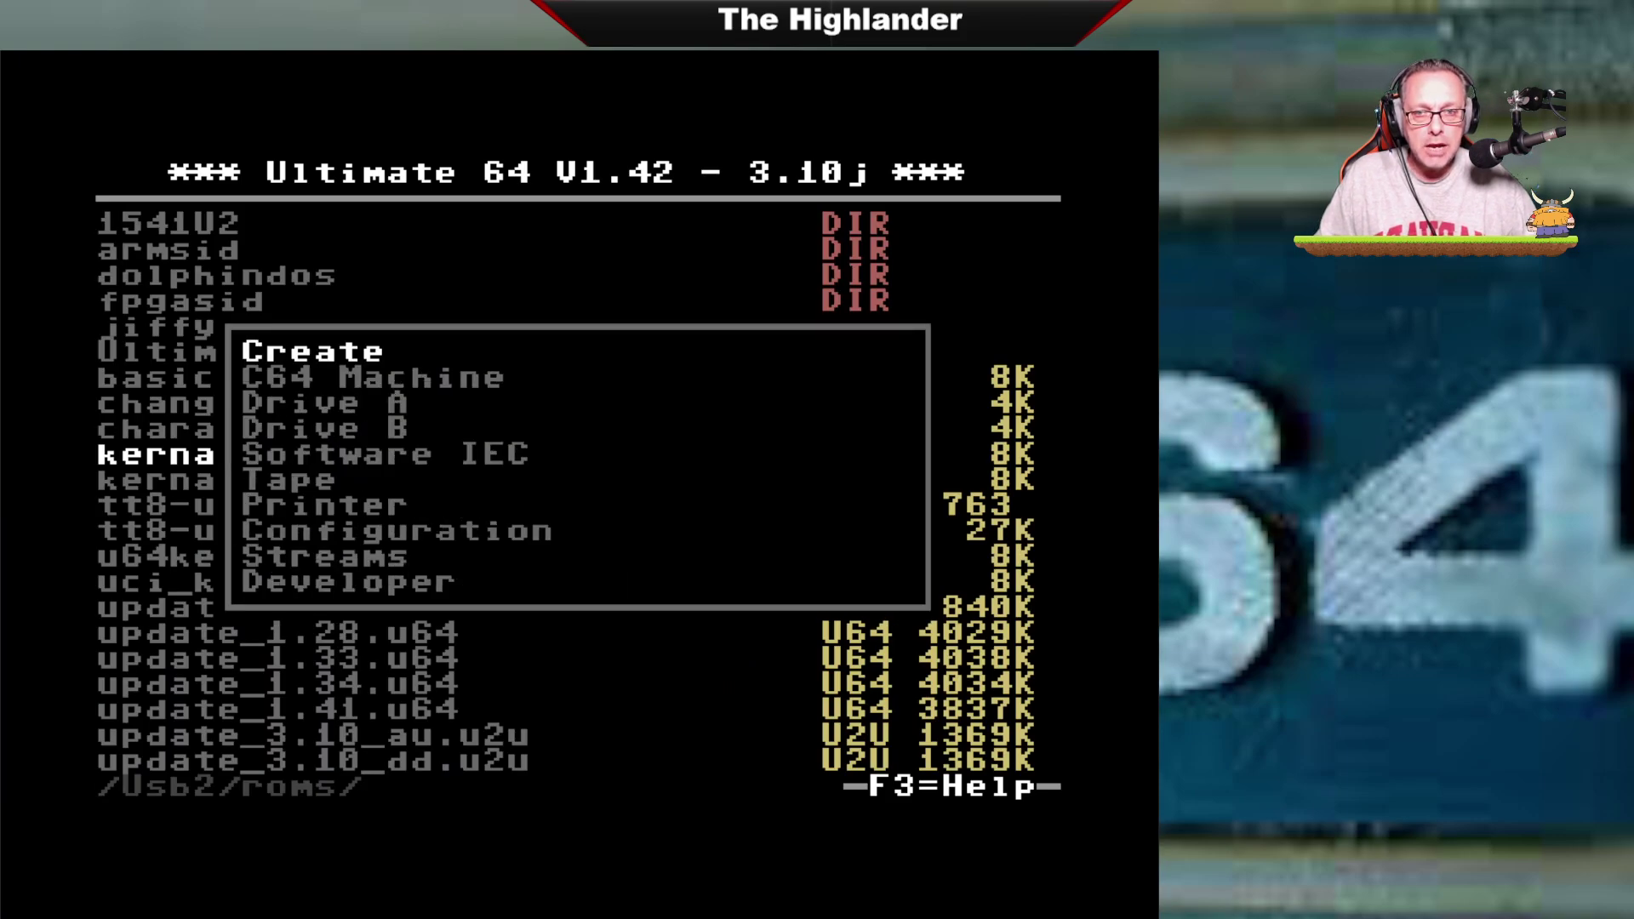
pyautogui.press('Down')
pyautogui.press('Right')
pyautogui.press('Down')
pyautogui.press('Return')
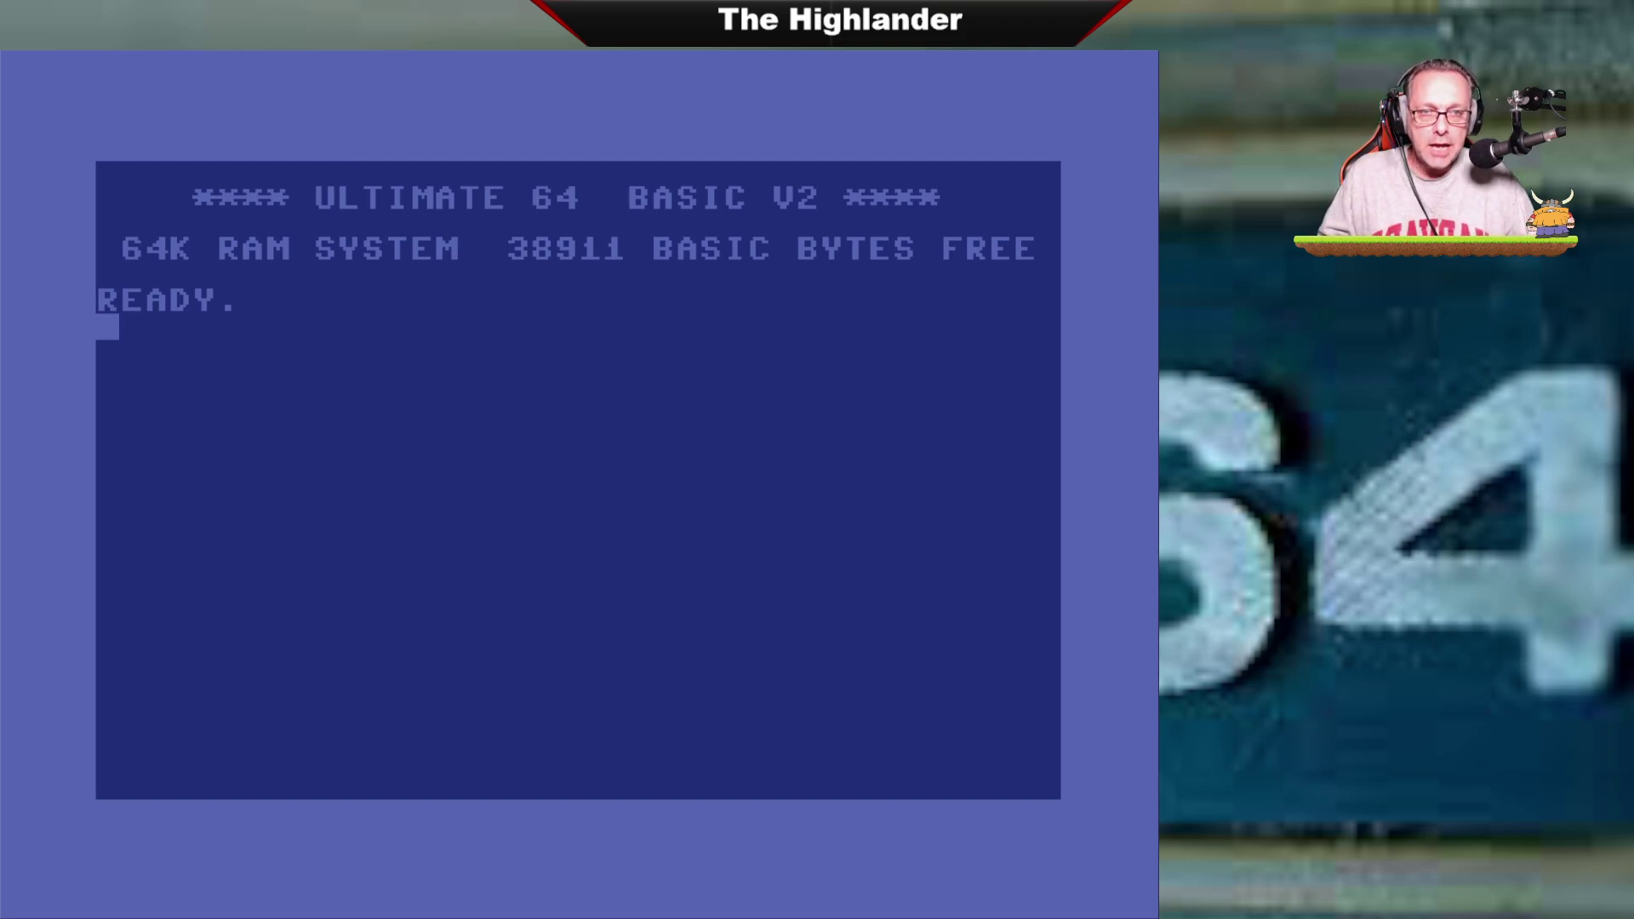
# Go to the Software IEC Settings page in the Ultimate configuration.
pyautogui.press('F2')
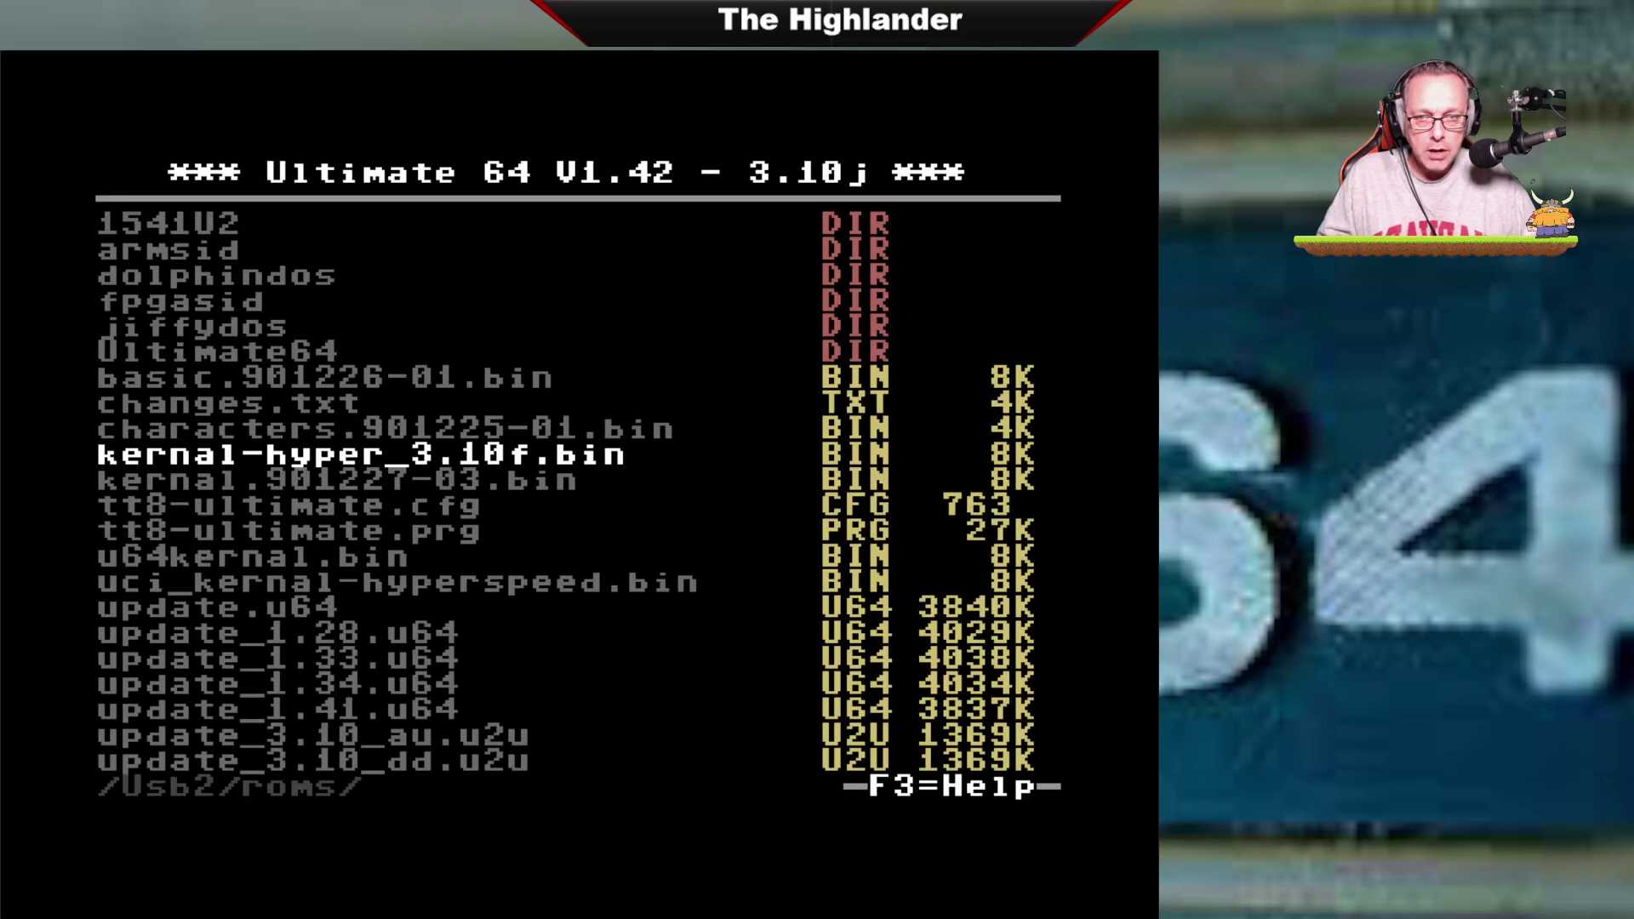
pyautogui.press('F5')
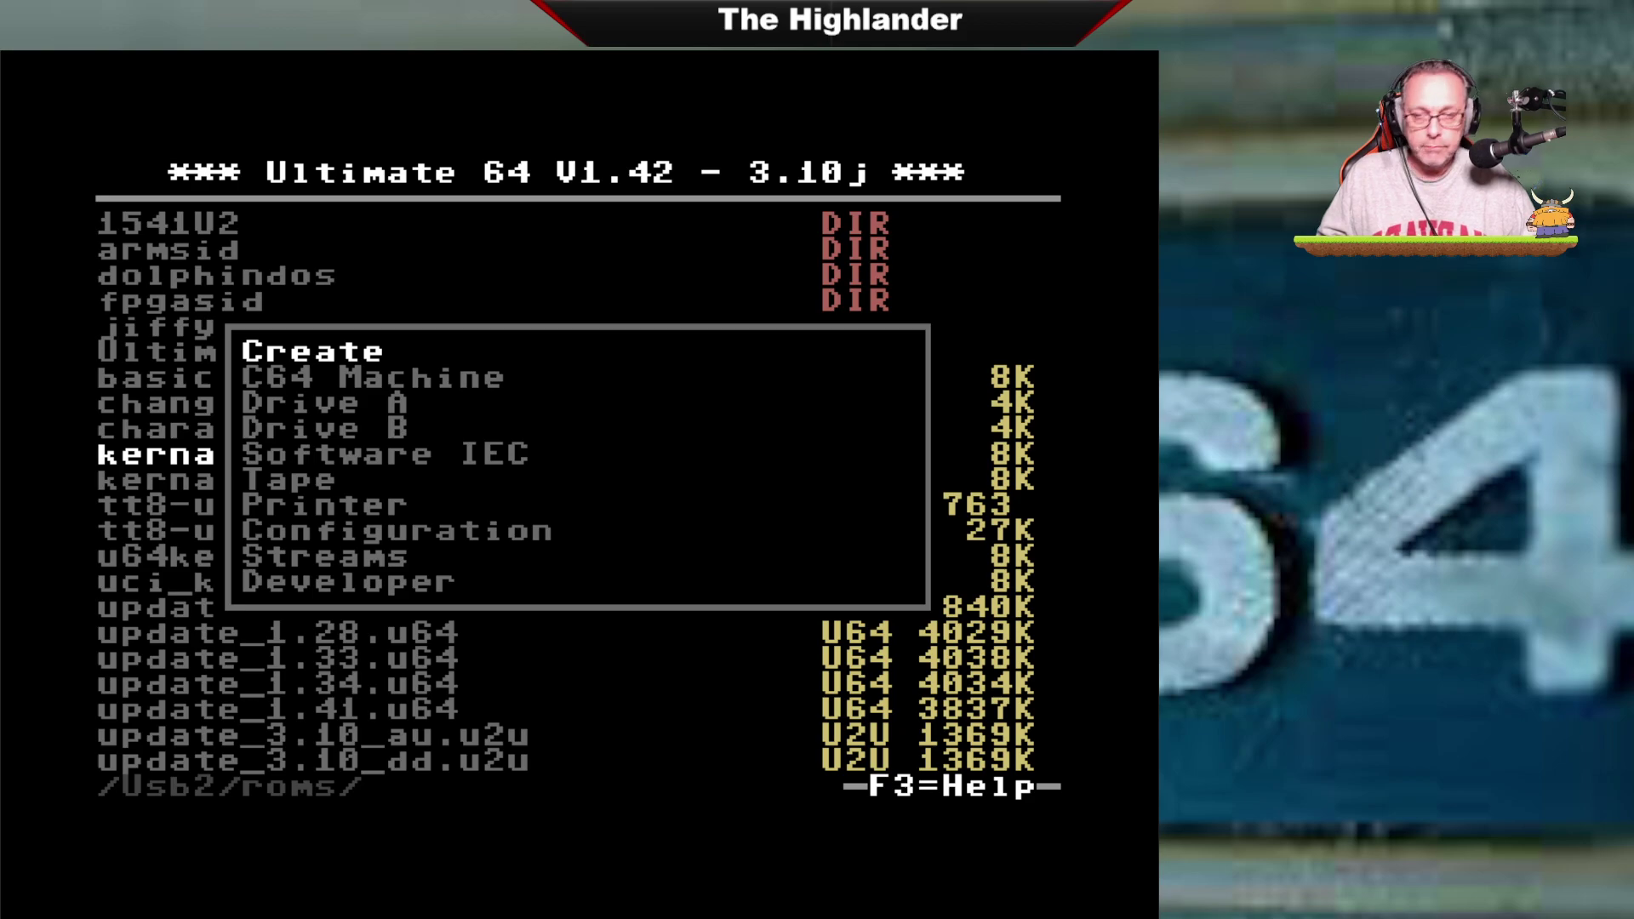
pyautogui.press('Escape')
pyautogui.press('F2')
pyautogui.press('Down')
pyautogui.press('Down')
pyautogui.press('Down')
pyautogui.press('Down')
pyautogui.press('Down')
pyautogui.press('Down')
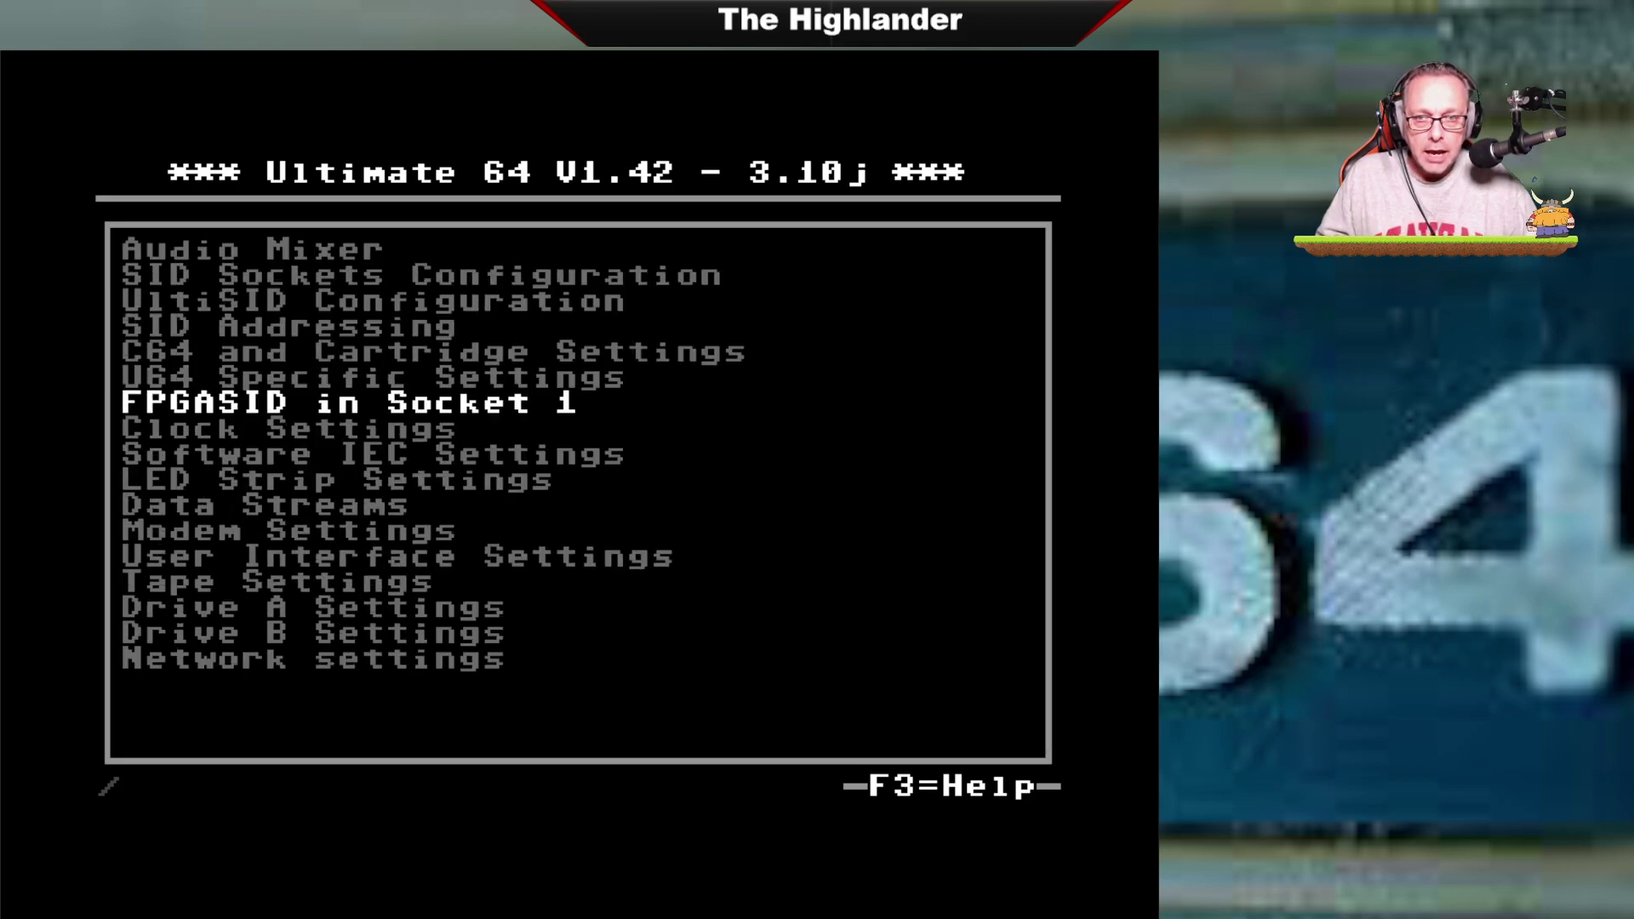
pyautogui.press('Down')
pyautogui.press('Down')
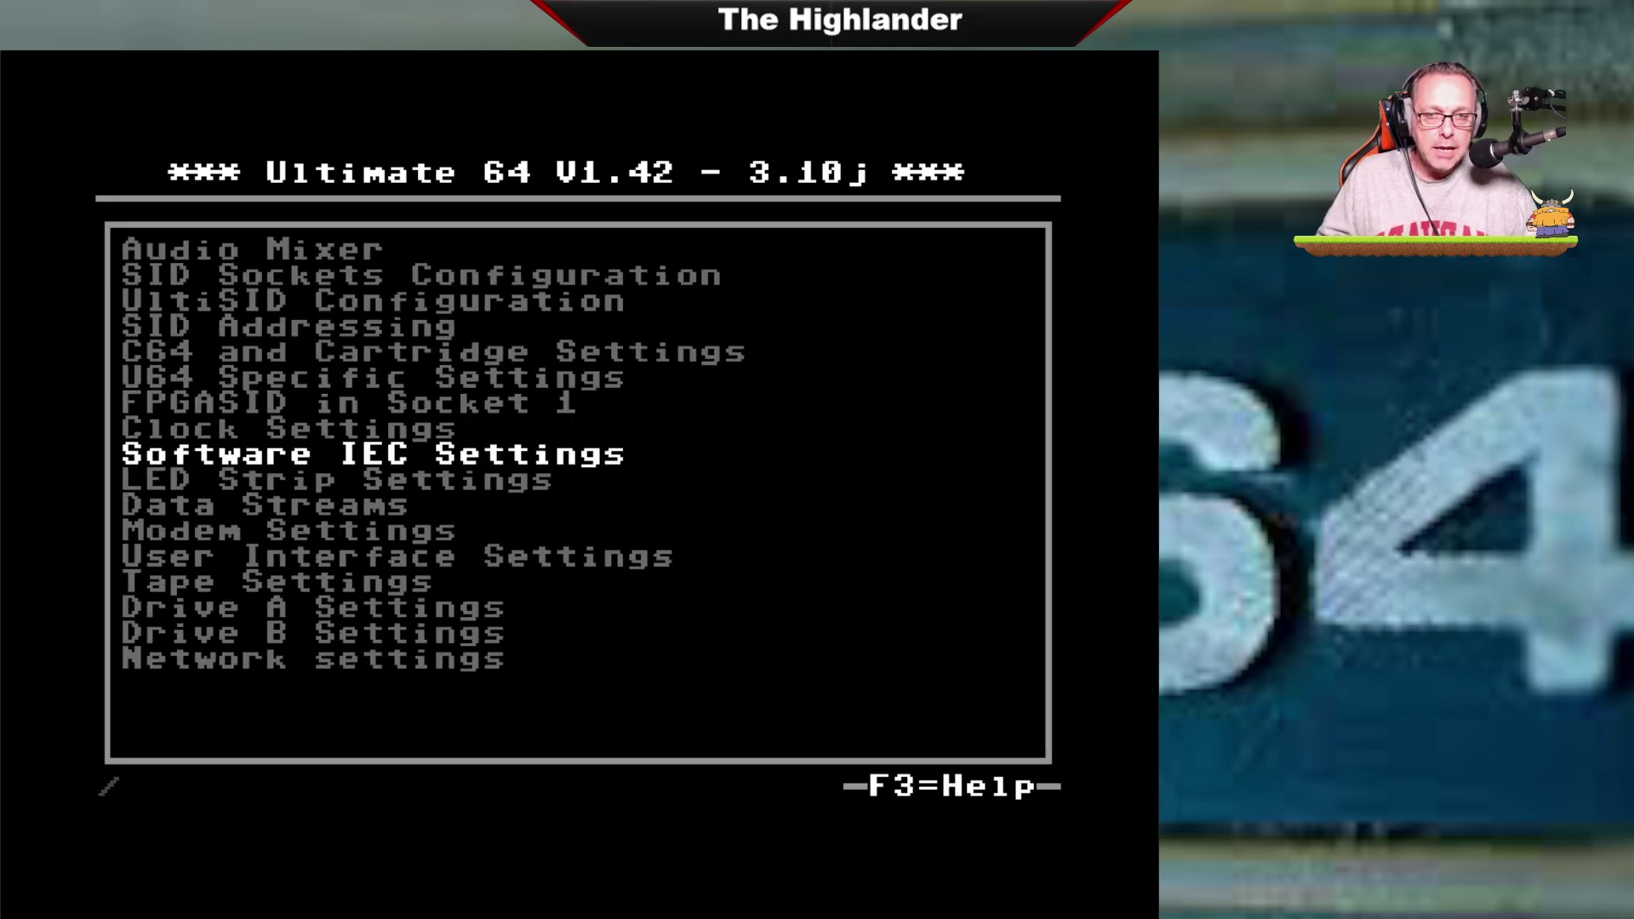
pyautogui.press('Return')
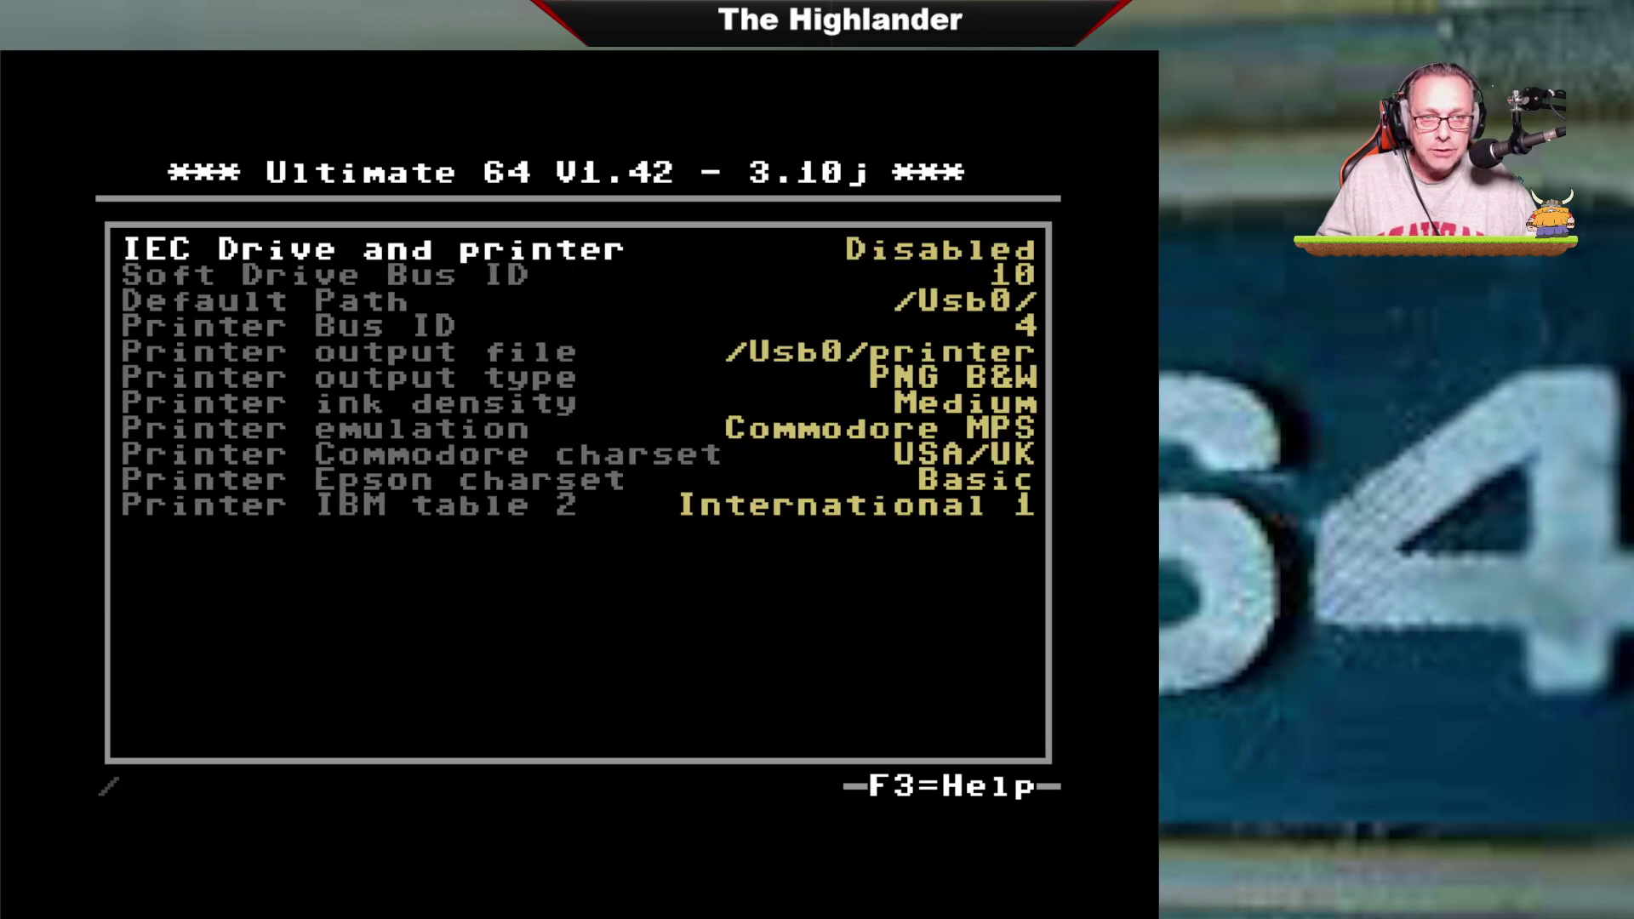
# Set Soft Drive Bus ID to 10, save the changes to flash, and go up to /Usb2/.
pyautogui.press('Down')
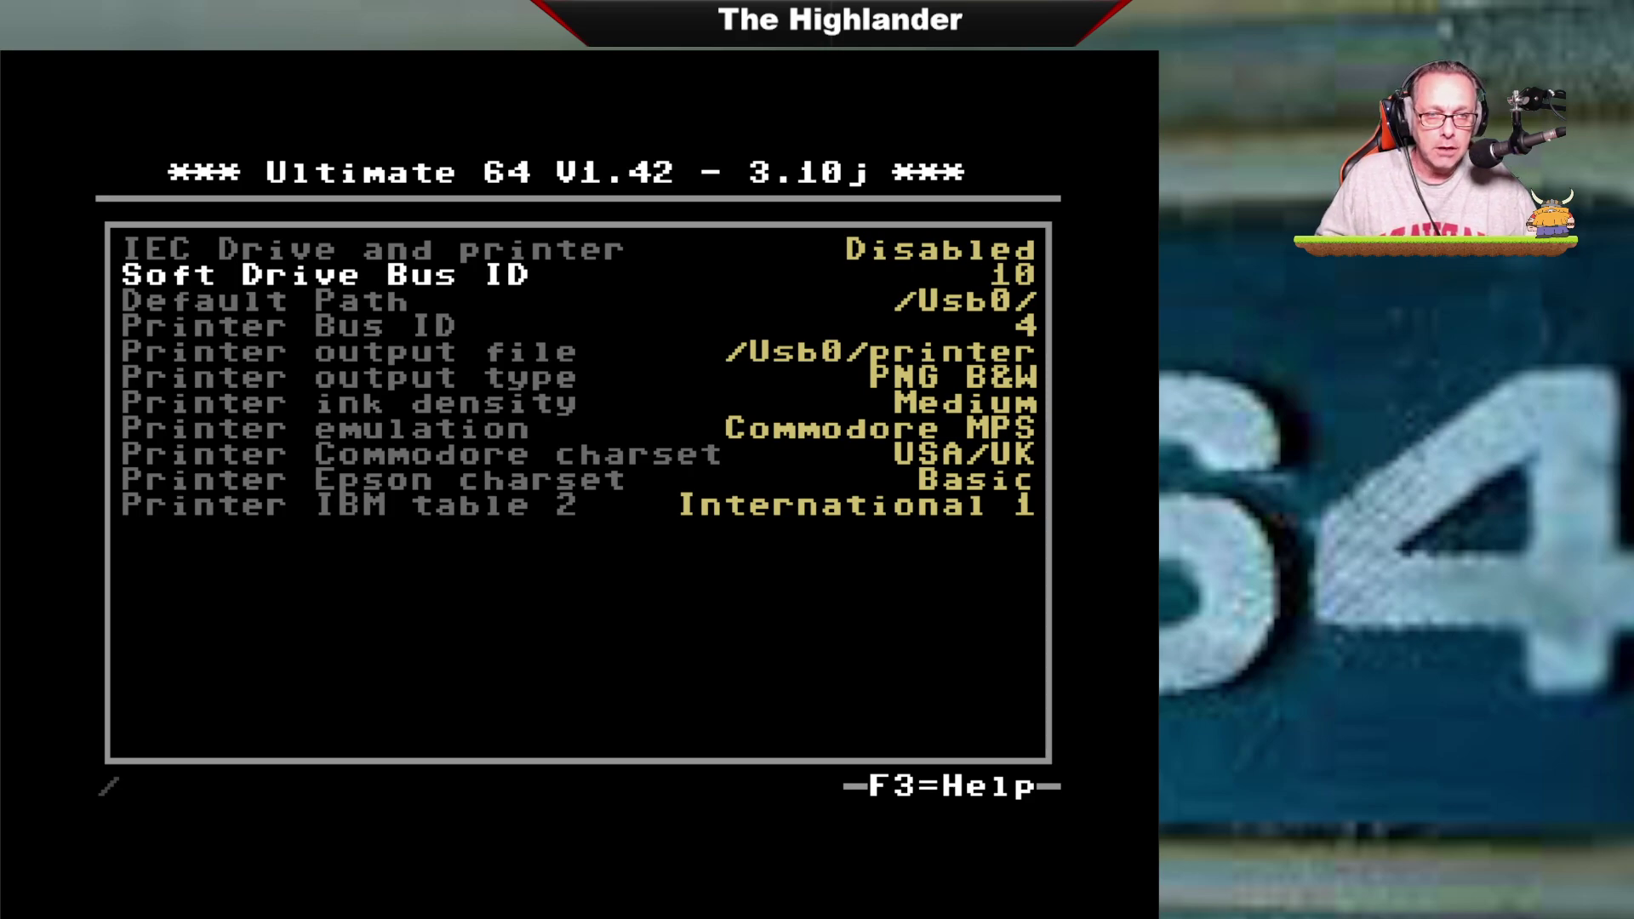
pyautogui.press('Return')
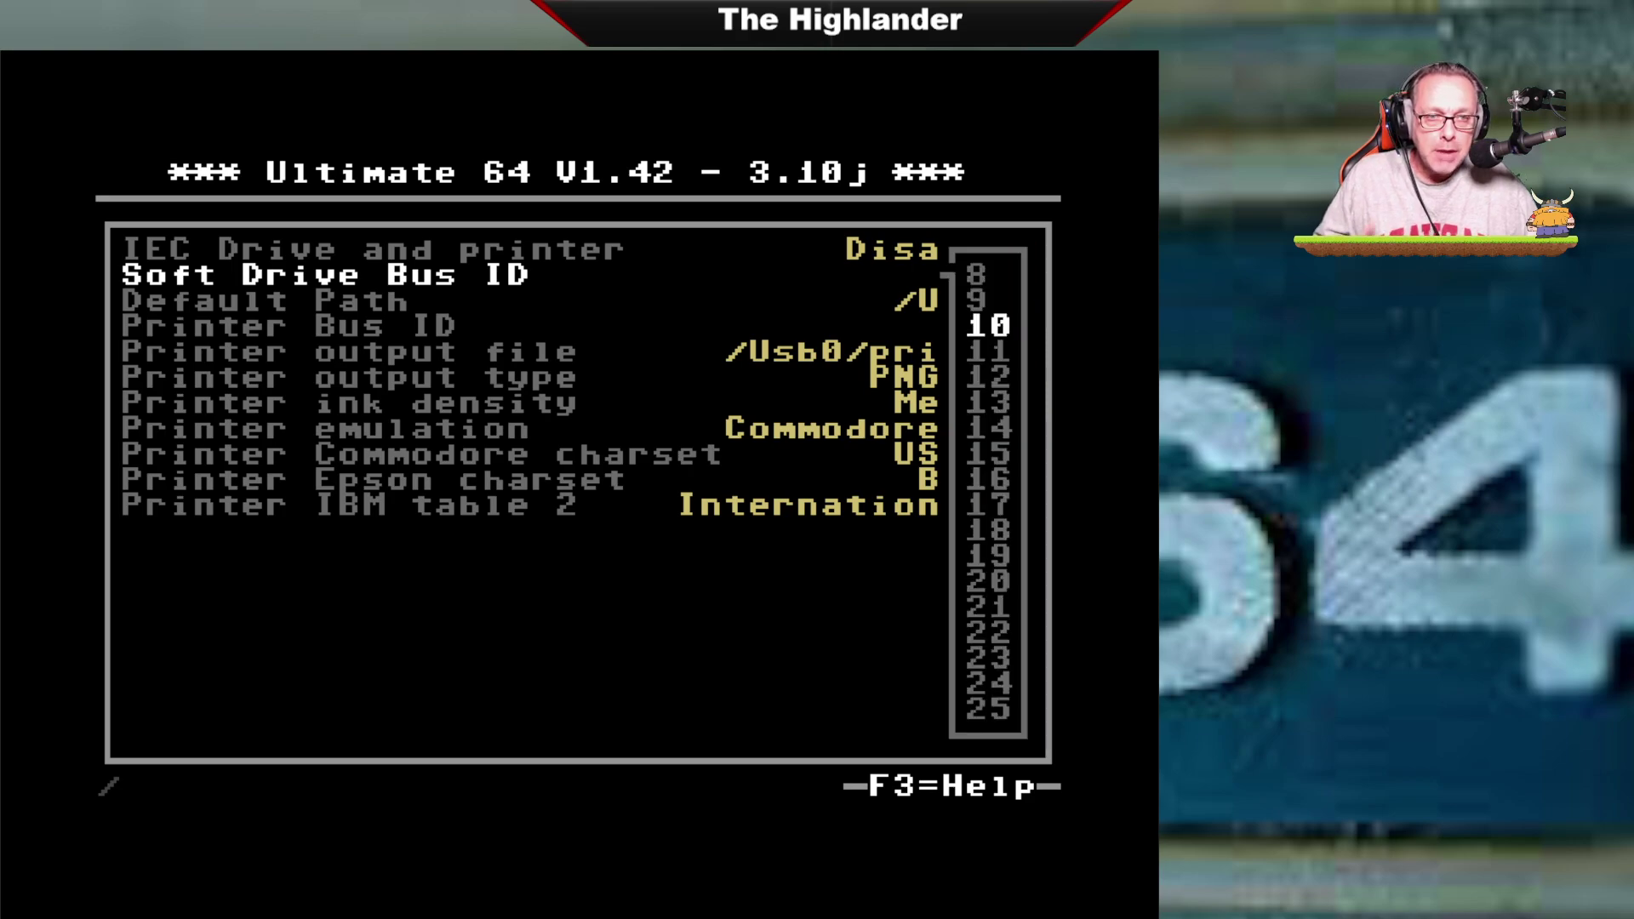
pyautogui.press('Up')
pyautogui.press('Up')
pyautogui.press('Down')
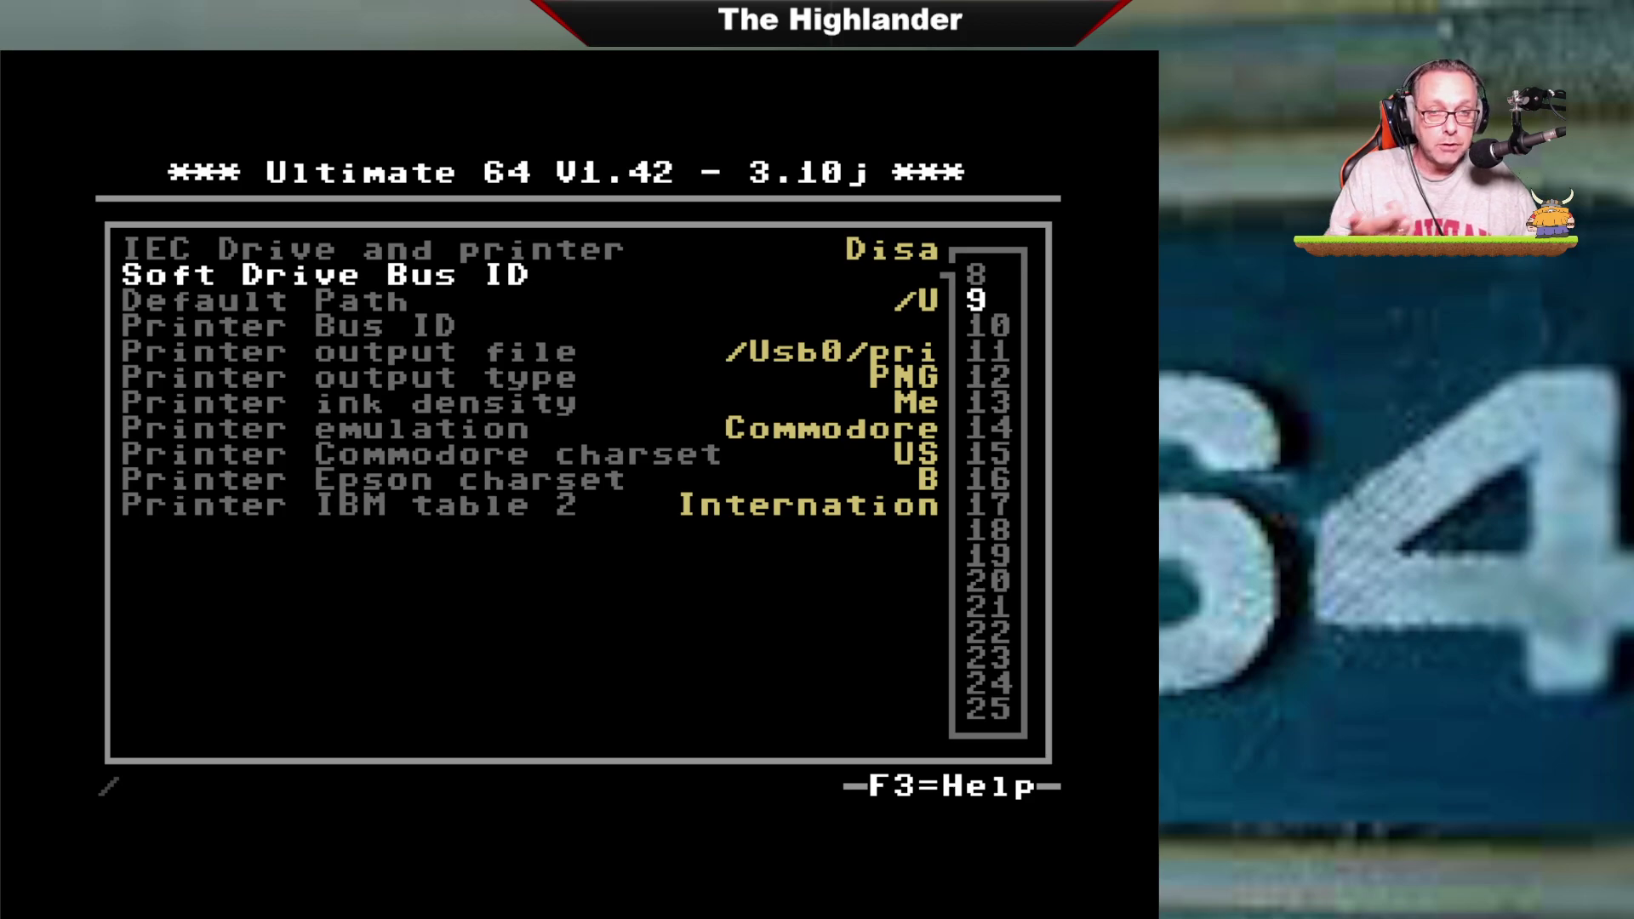
pyautogui.press('Down')
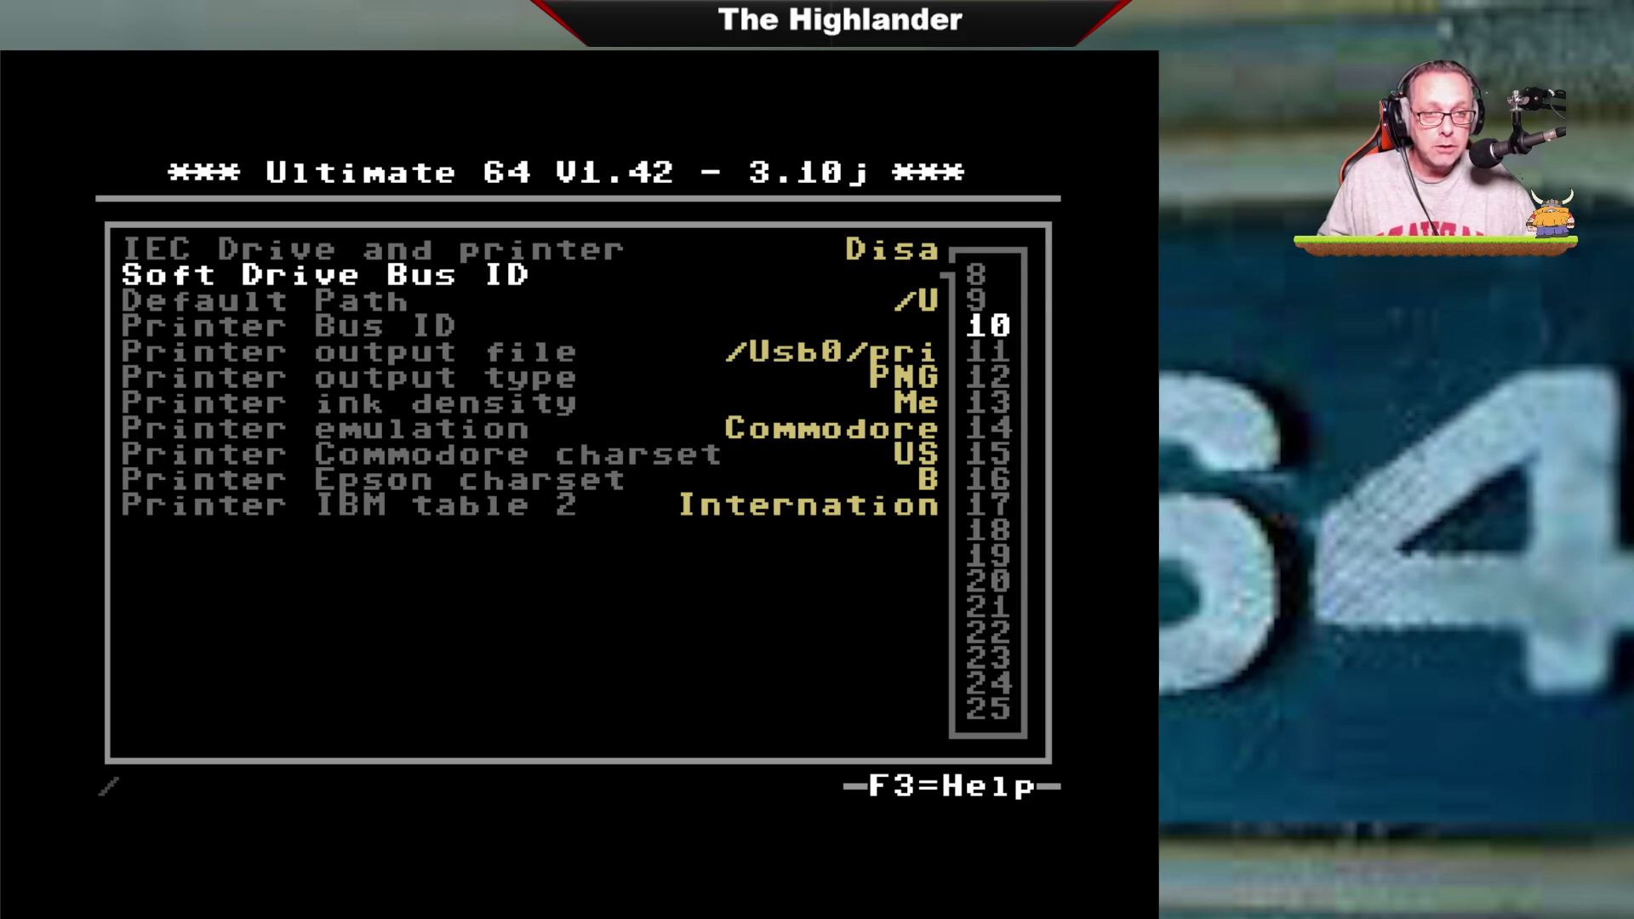
pyautogui.press('Return')
pyautogui.press('Escape')
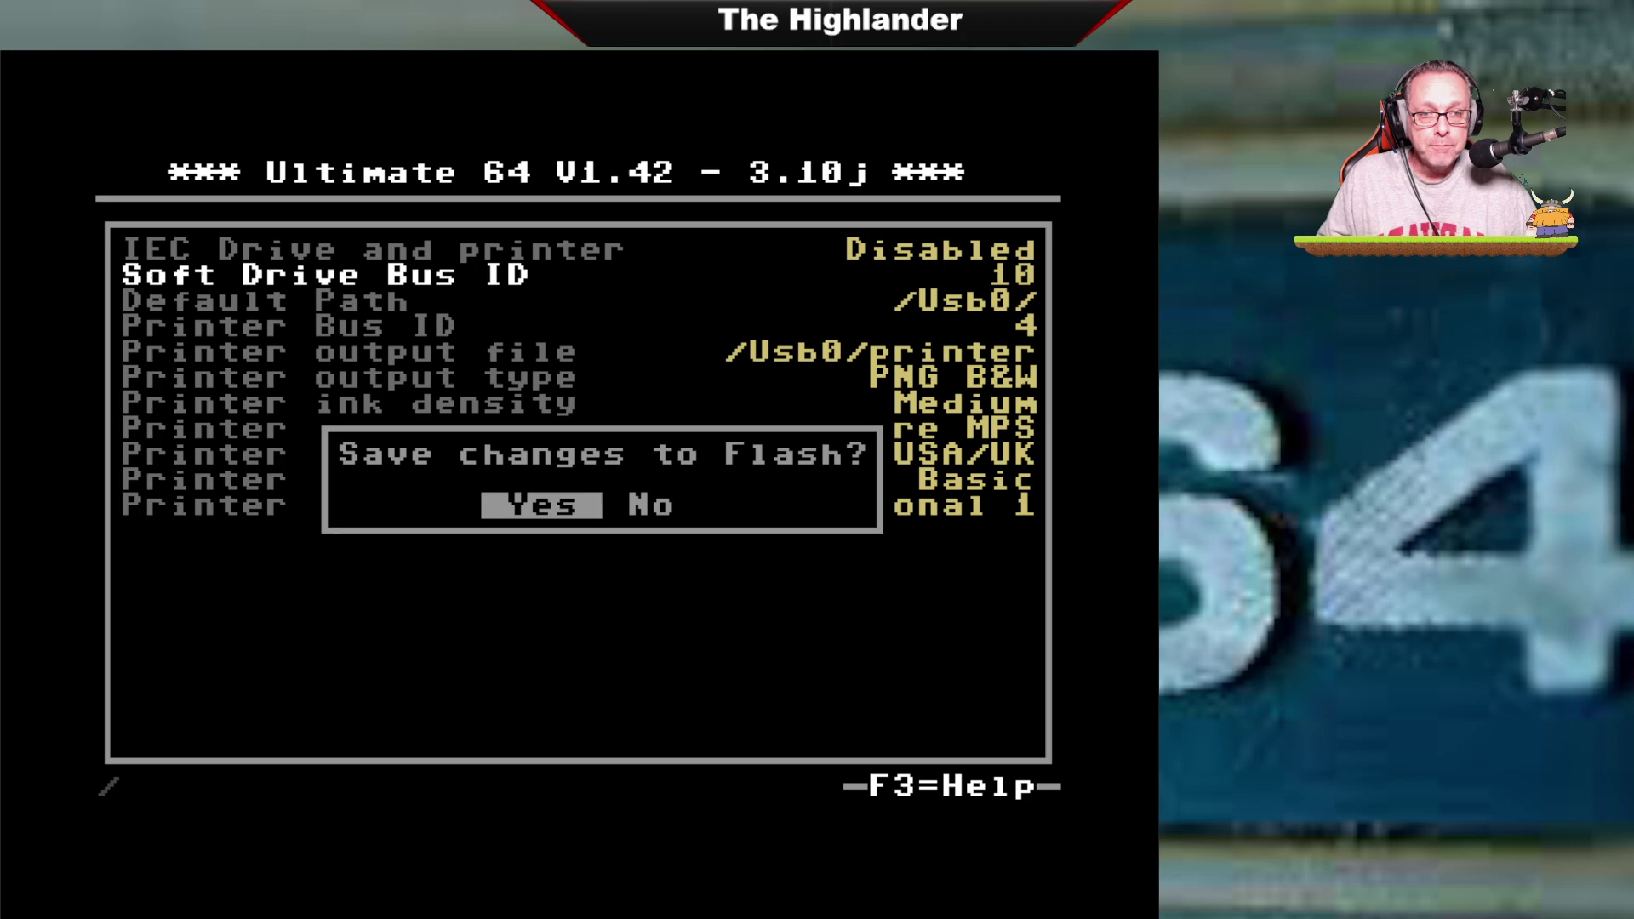
pyautogui.press('Return')
pyautogui.press('Left')
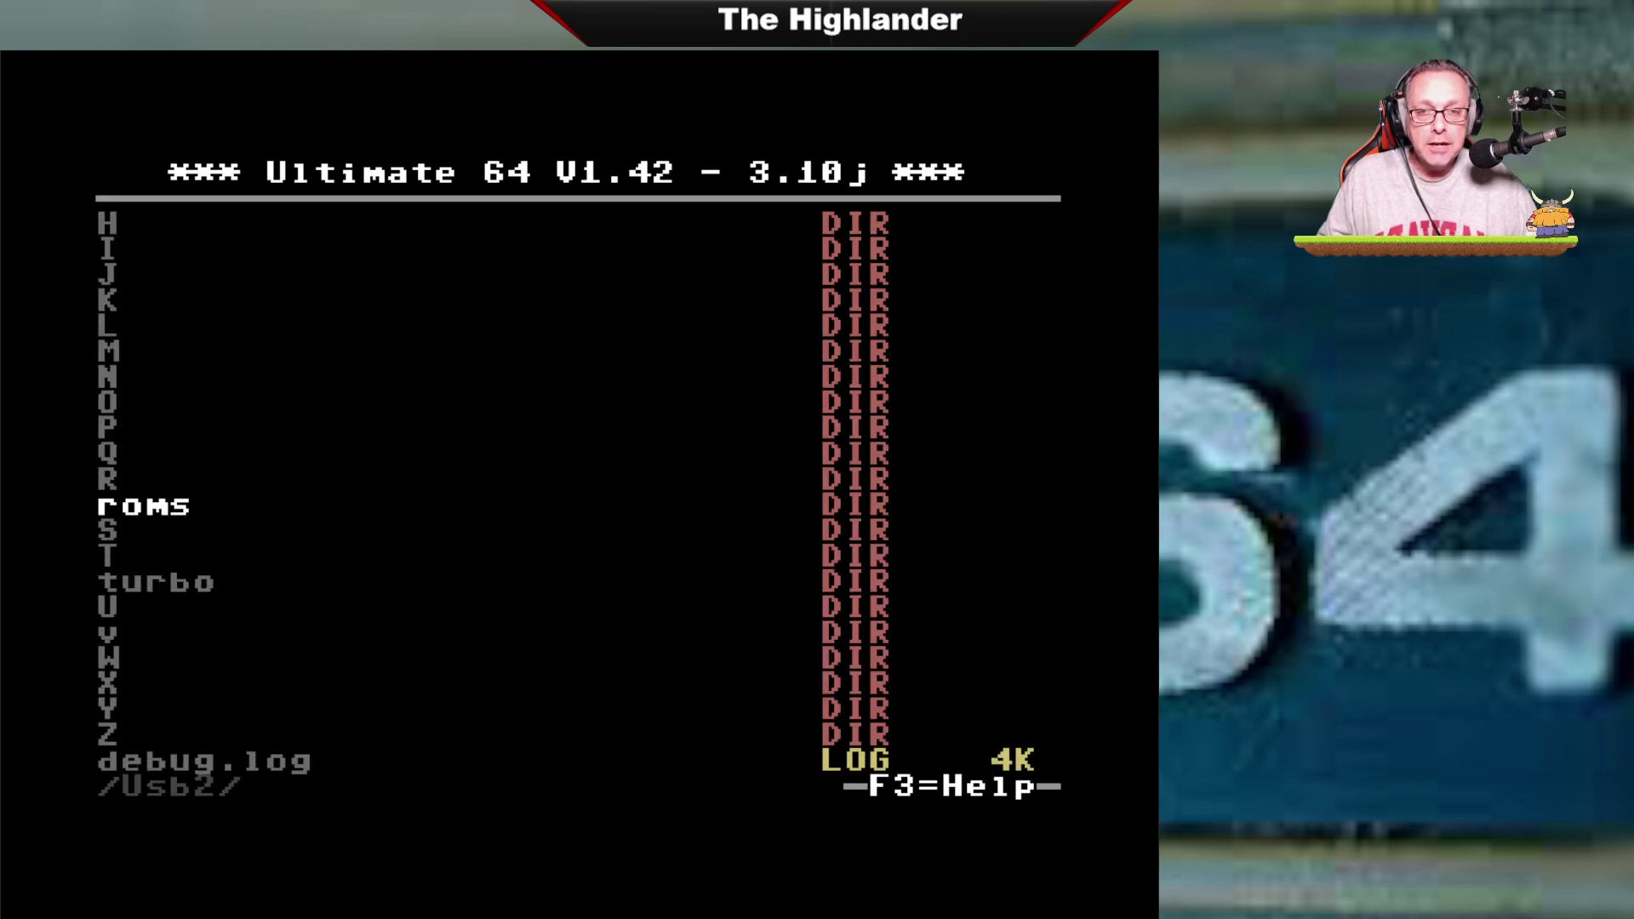
# Browse to 00-Homebrew/DigDugRevival and open DIGDUGREVIVAL.d64 to view its files.
pyautogui.press('Home')
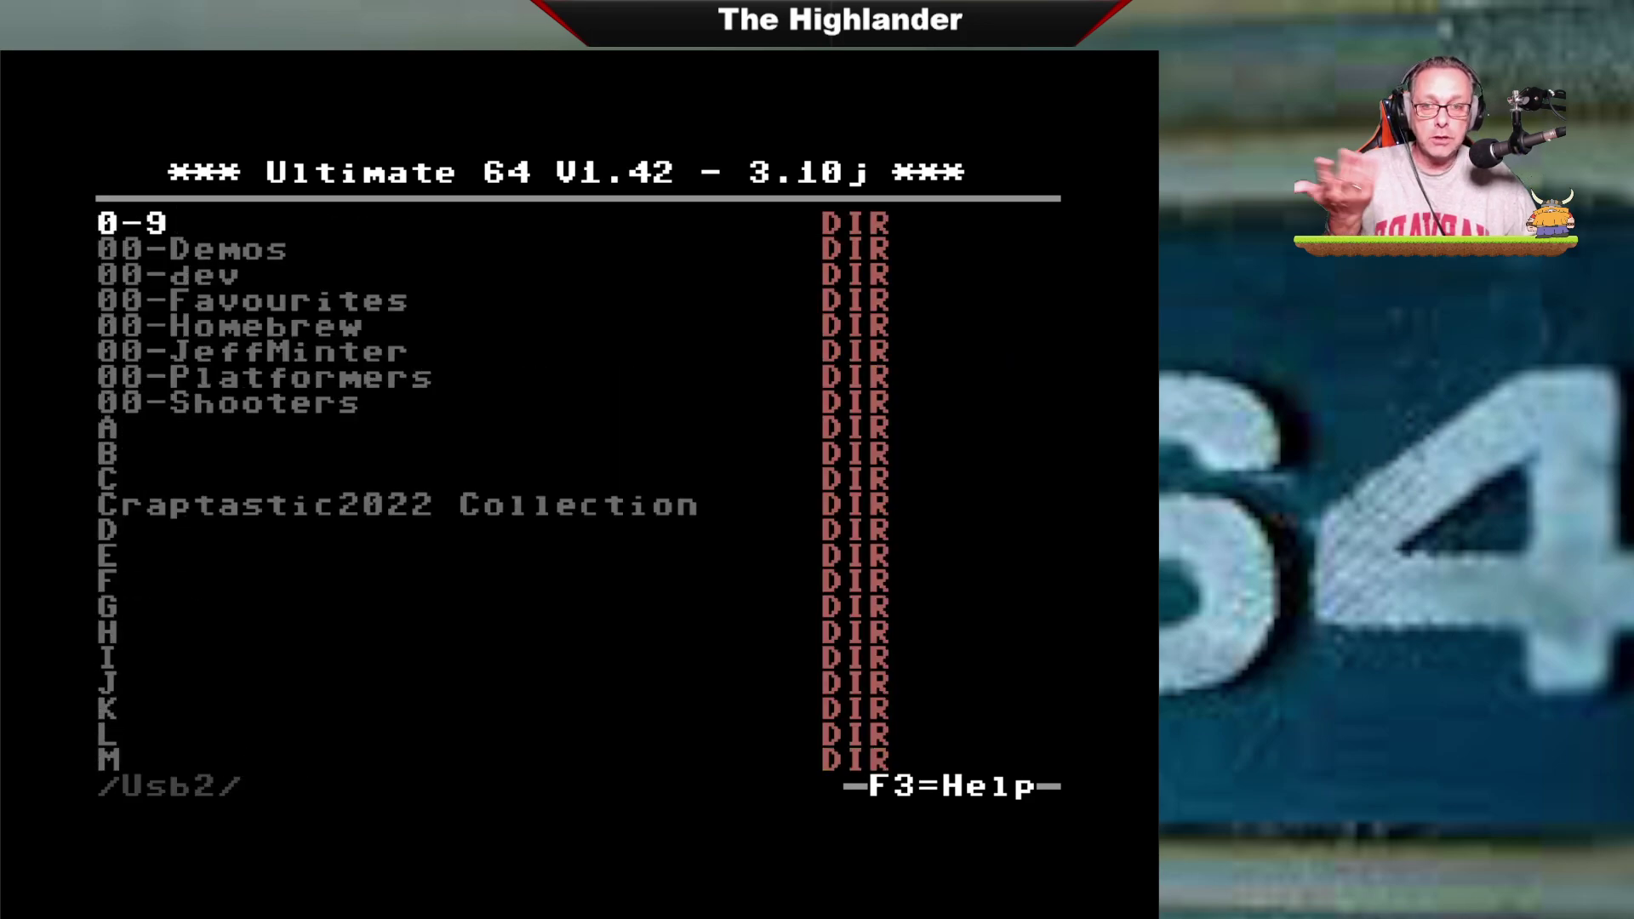
pyautogui.press('Down')
pyautogui.press('Down')
pyautogui.press('Down')
pyautogui.press('Down')
pyautogui.press('Return')
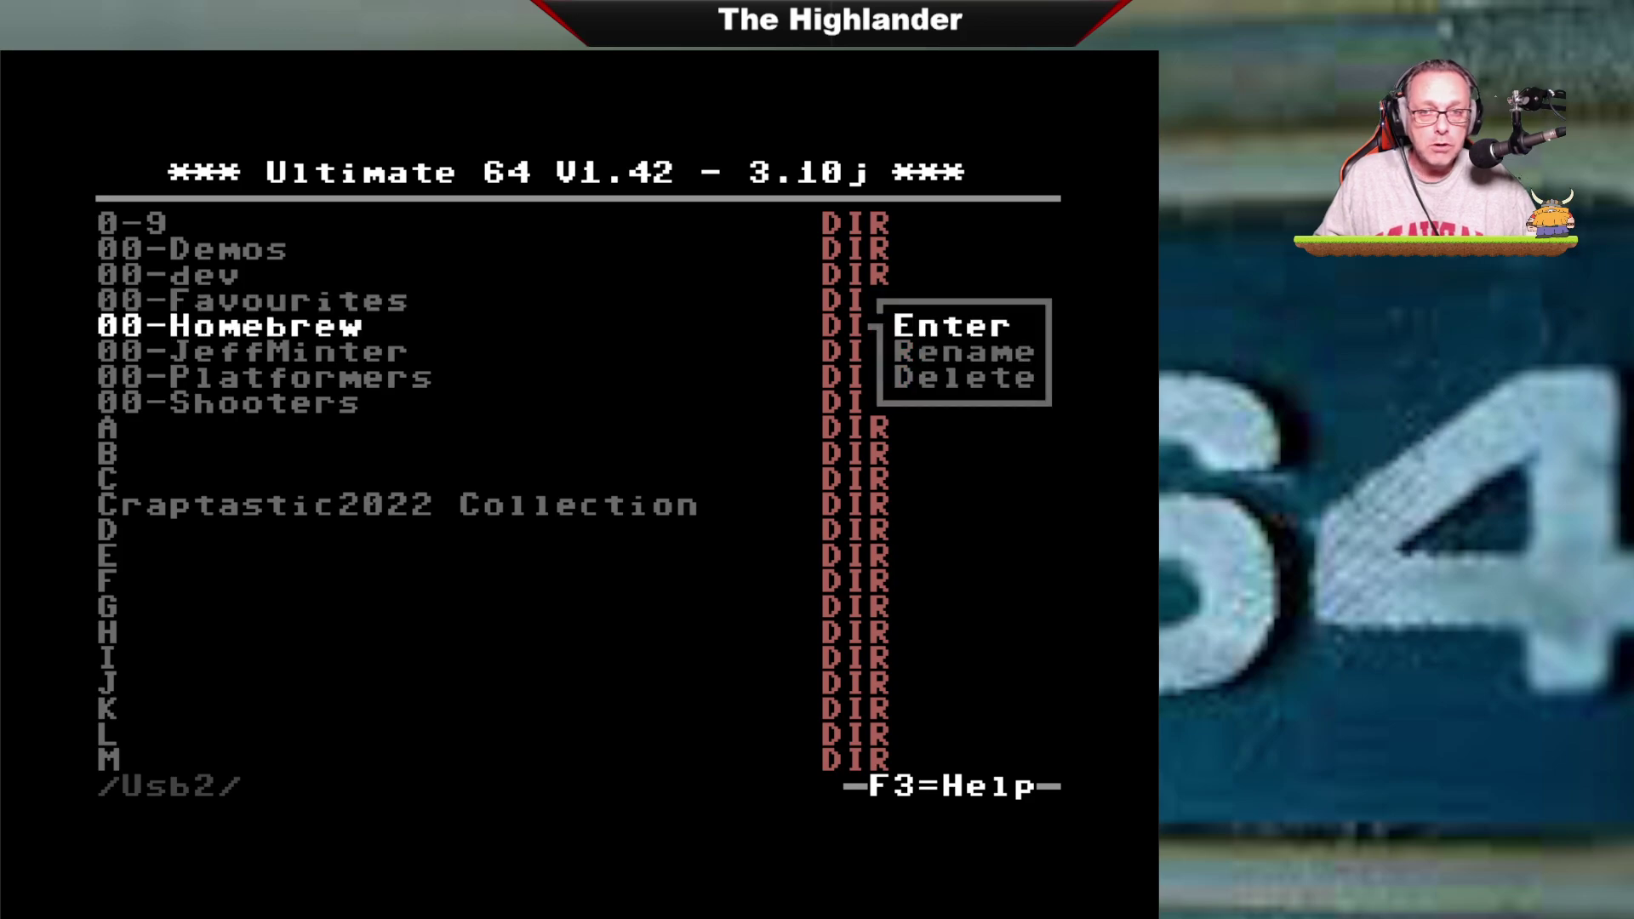
pyautogui.press('Return')
pyautogui.press('Down')
pyautogui.press('Down')
pyautogui.press('Down')
pyautogui.press('Down')
pyautogui.press('Down')
pyautogui.press('Down')
pyautogui.press('Down')
pyautogui.press('Down')
pyautogui.press('Down')
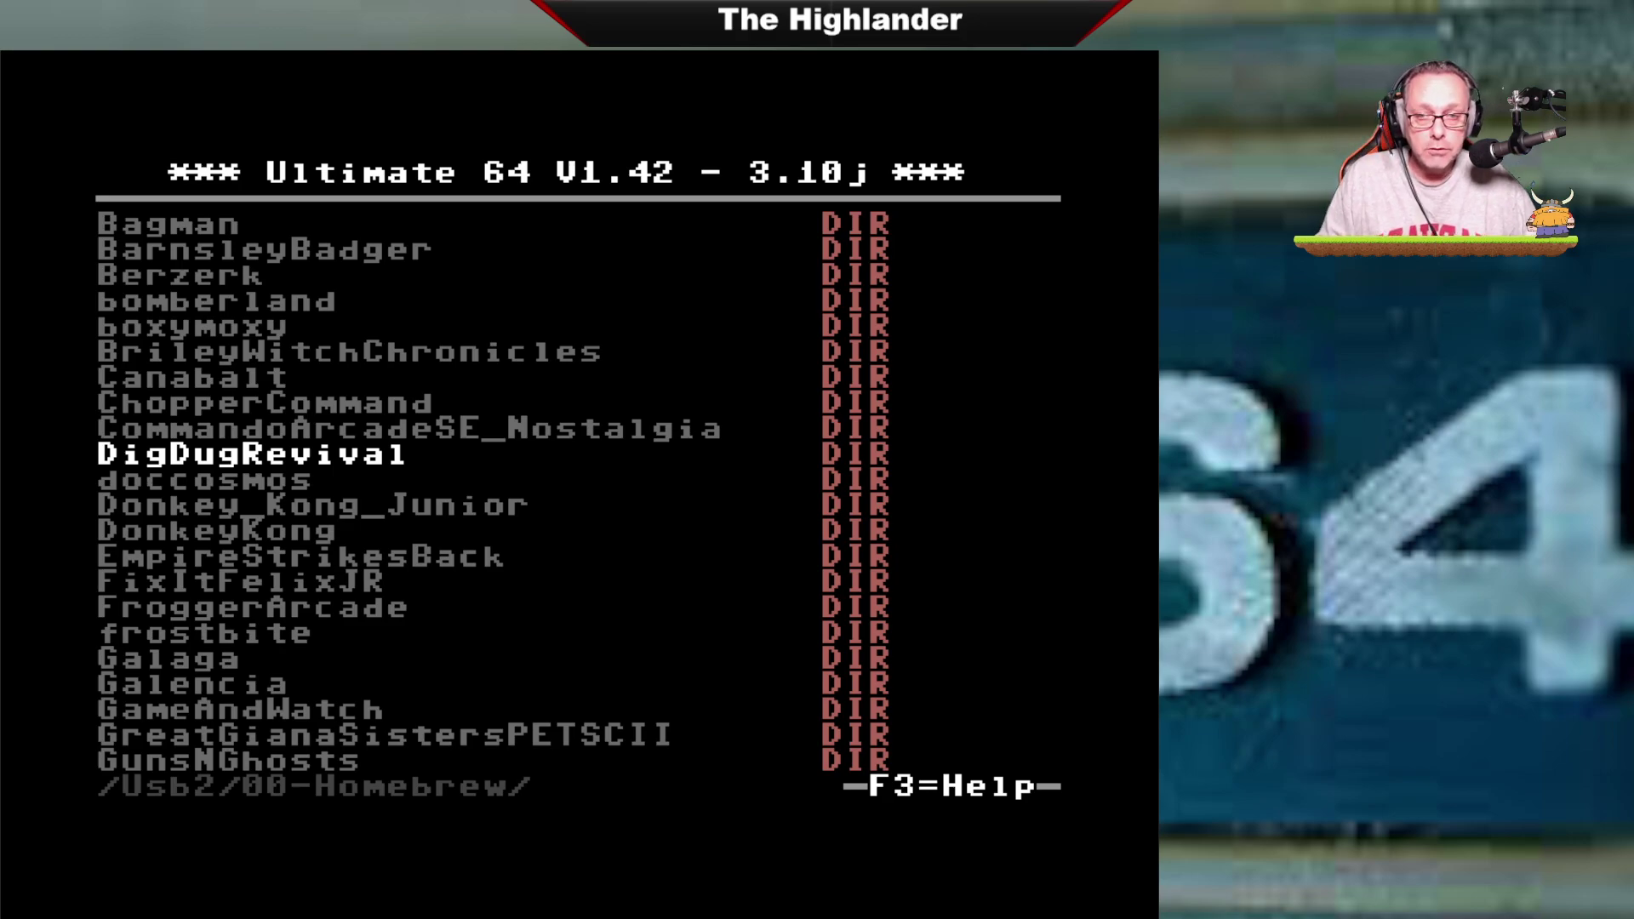
pyautogui.press('Return')
pyautogui.press('Return')
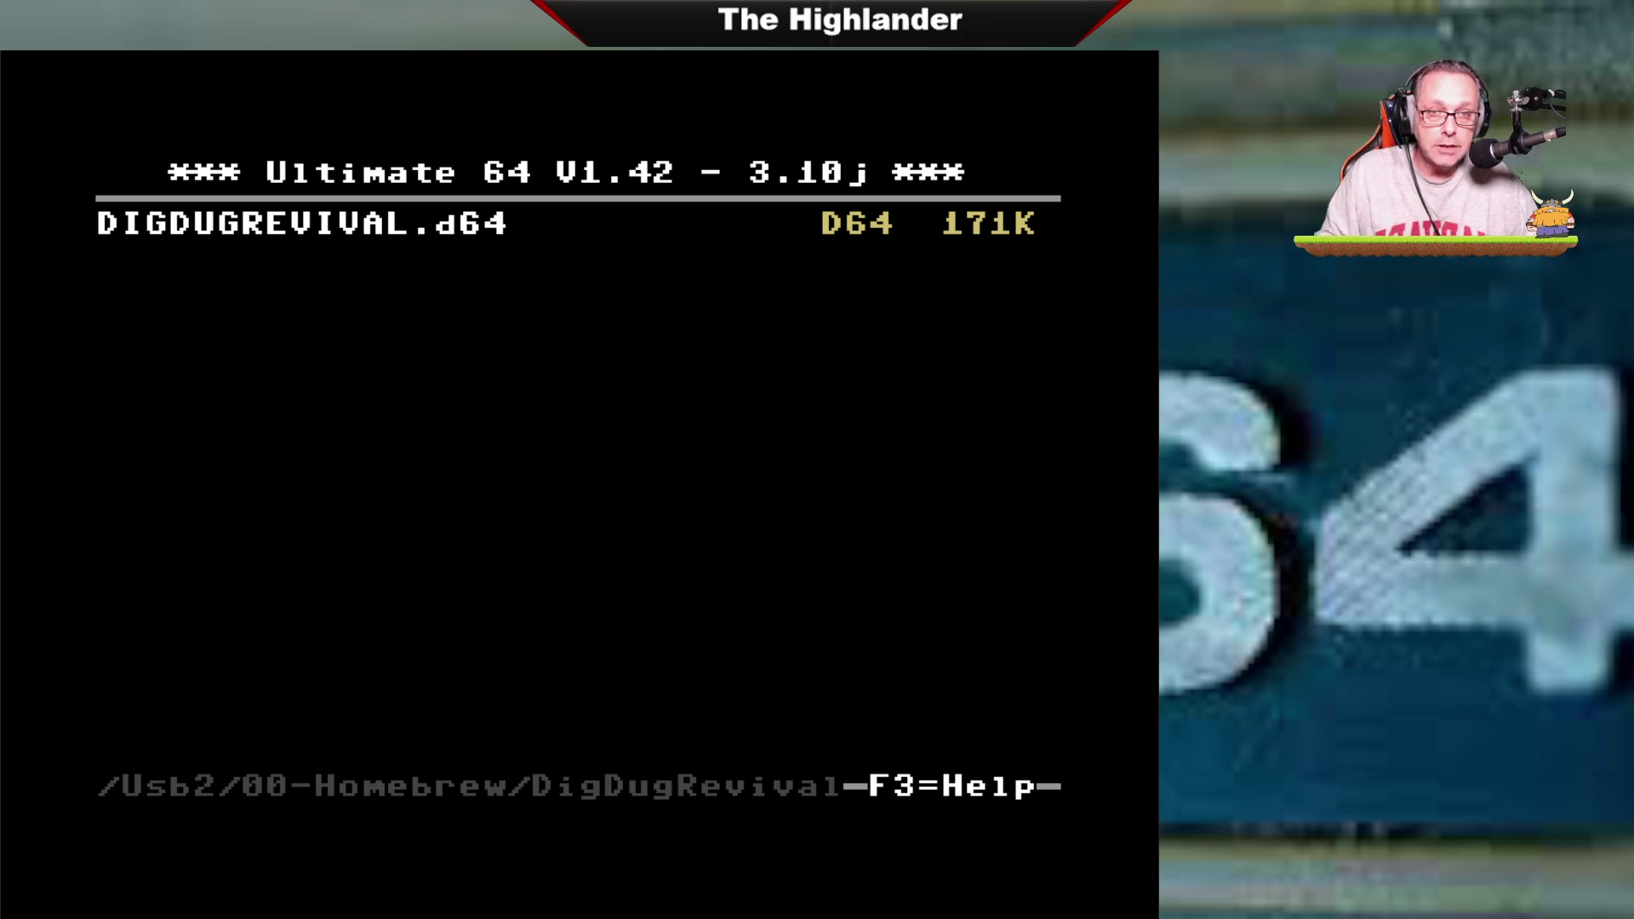
pyautogui.press('Right')
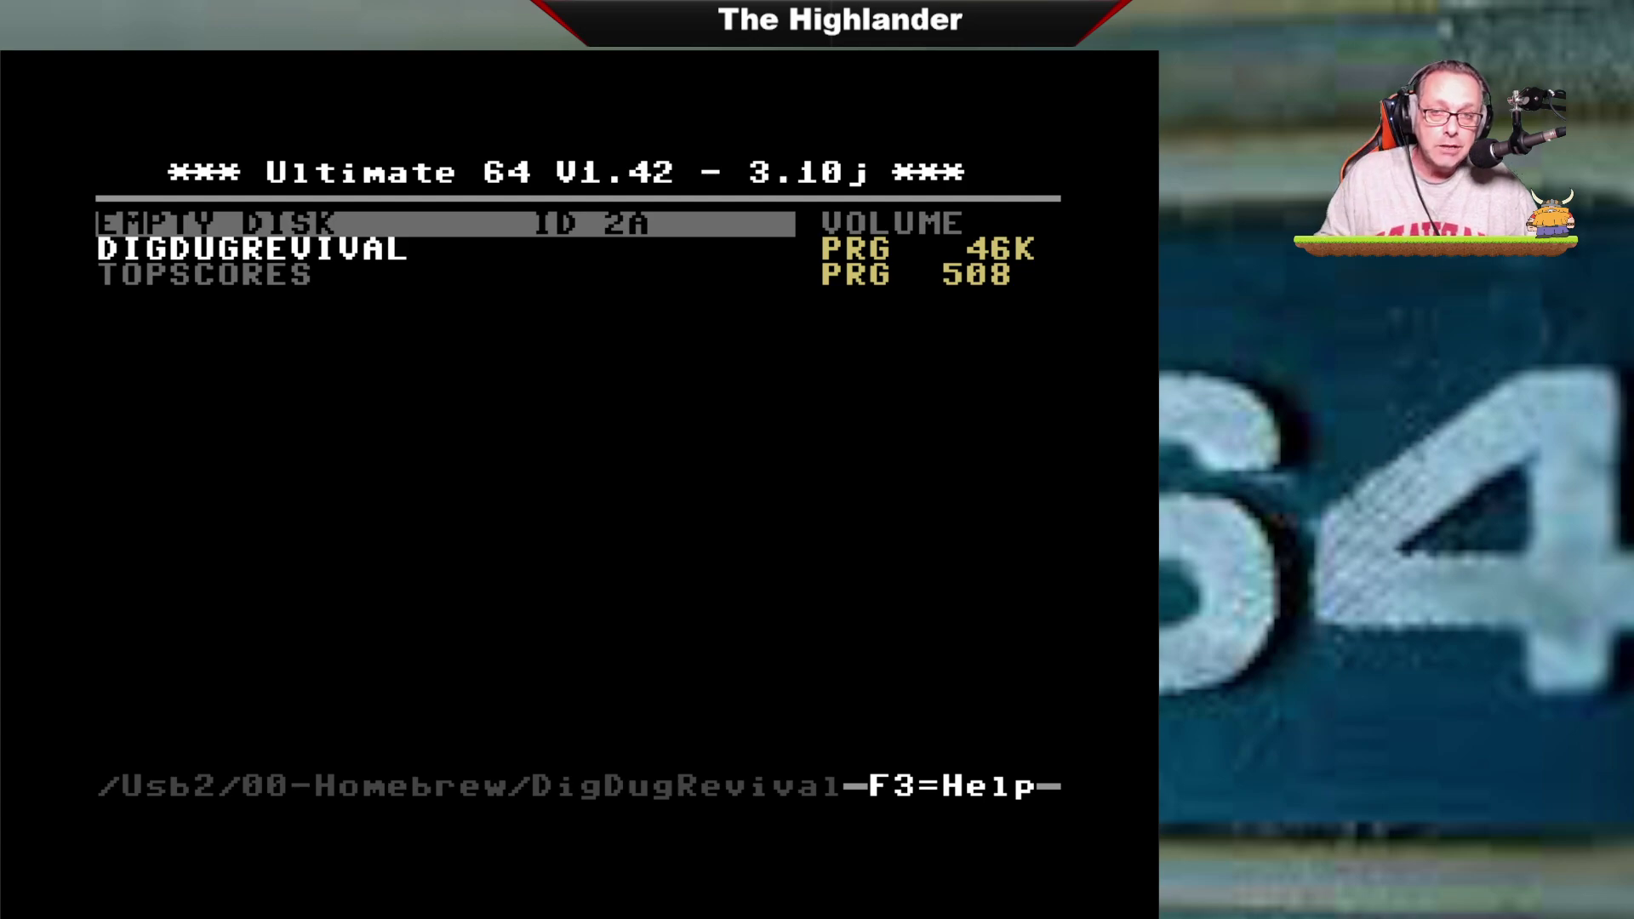
# Make the DigDugRevival folder the Software IEC drive's directory with Set dir. here.
pyautogui.press('F5')
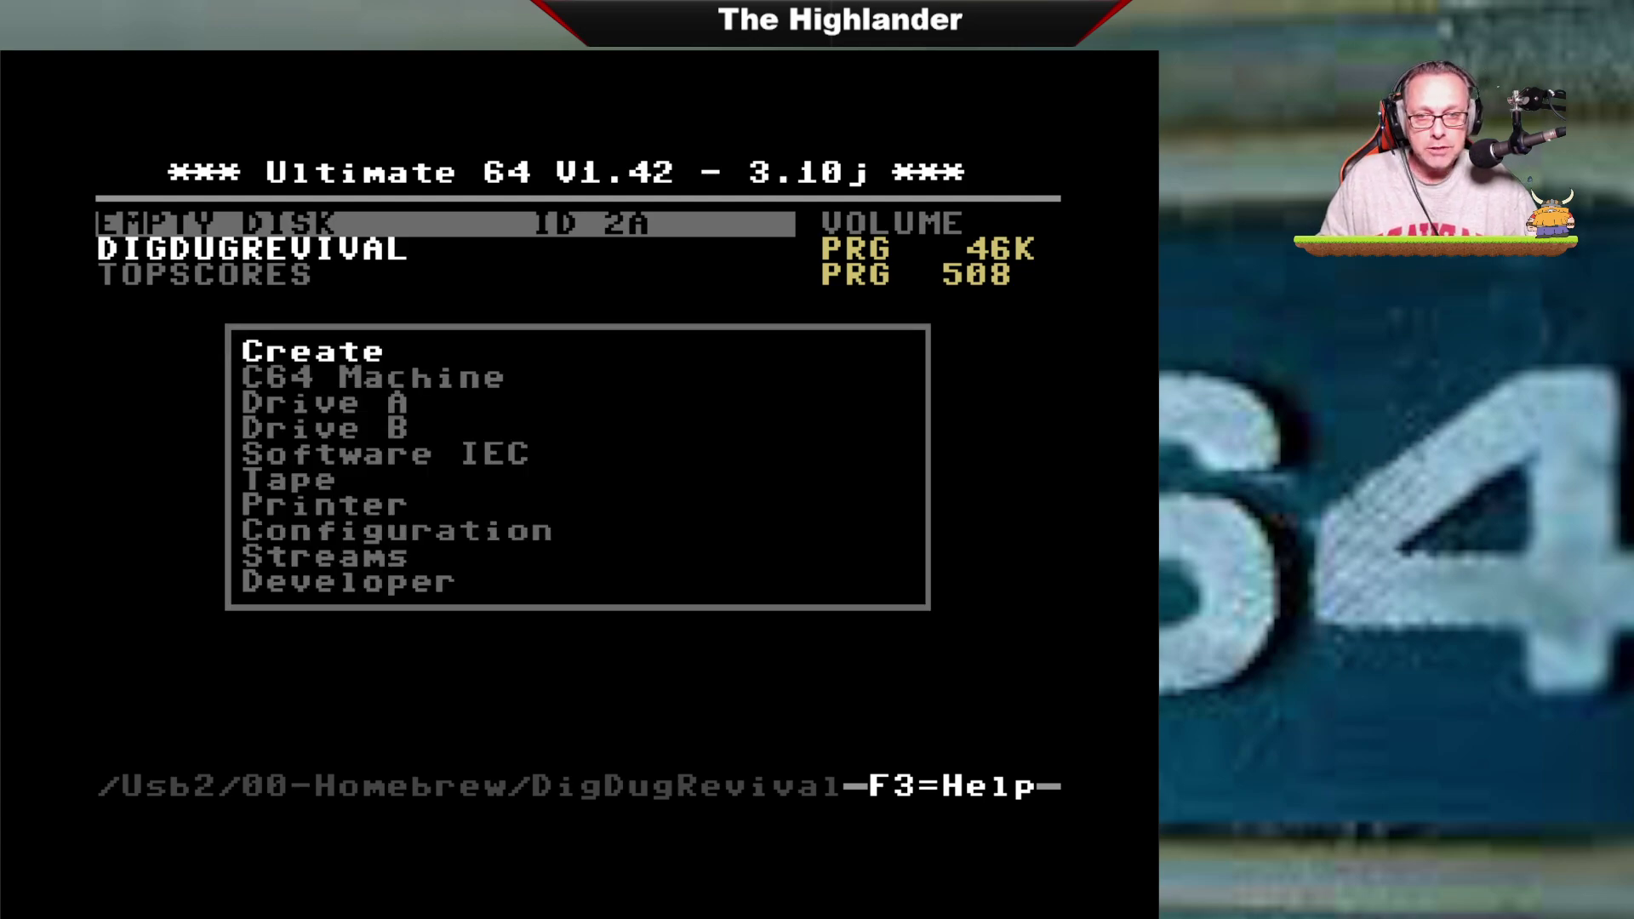
pyautogui.press('Down')
pyautogui.press('Down')
pyautogui.press('Down')
pyautogui.press('Down')
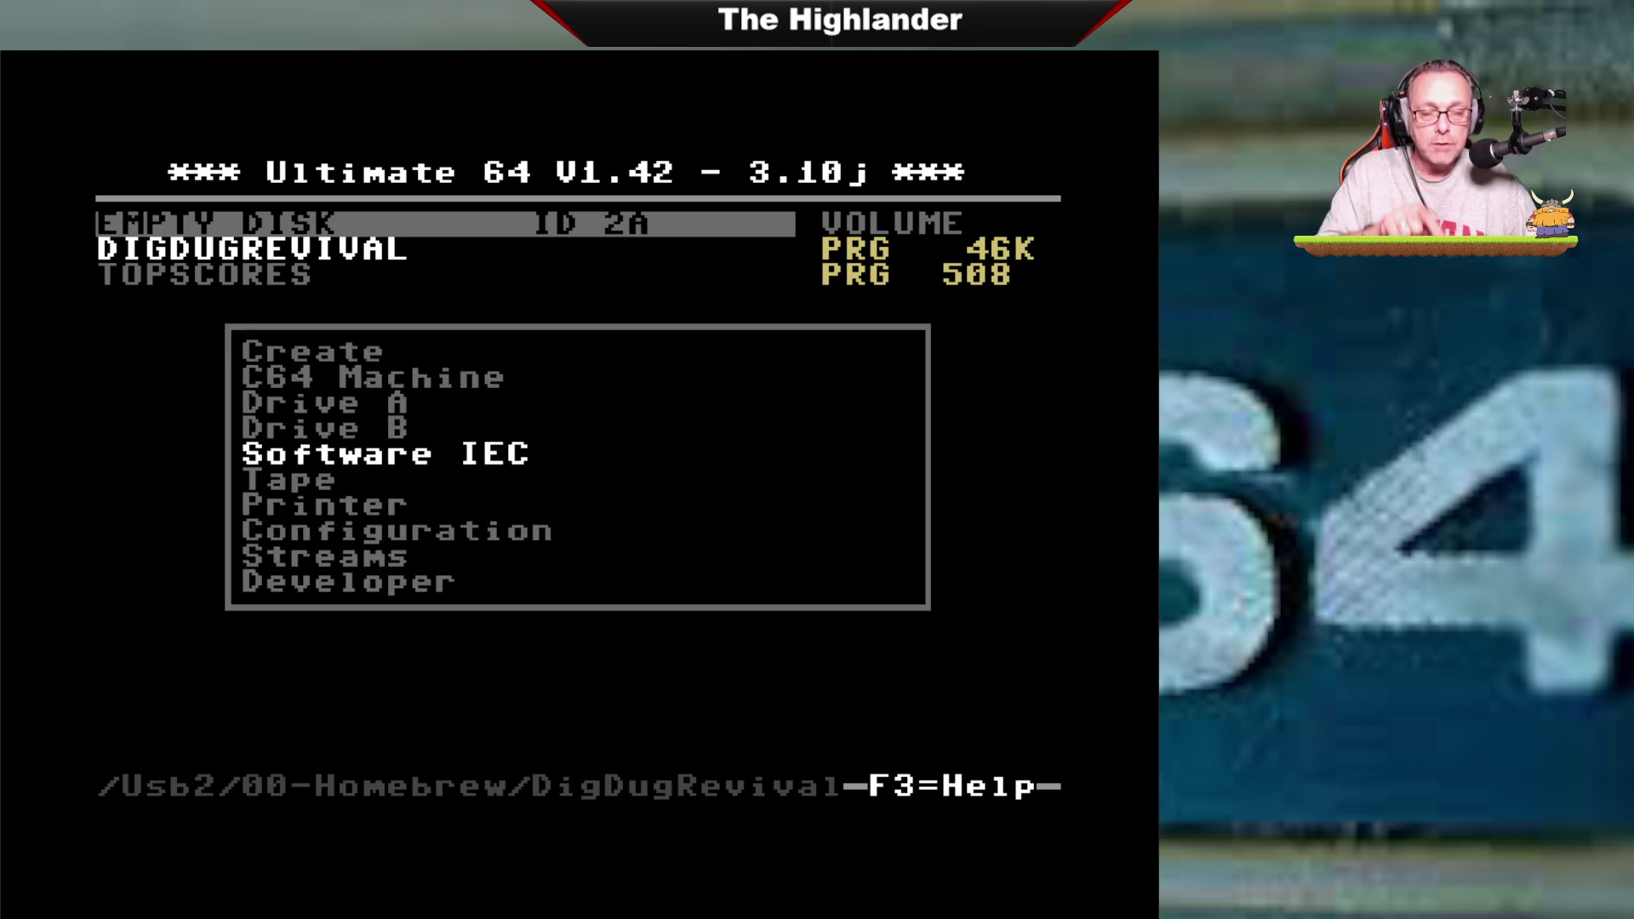
pyautogui.press('Right')
pyautogui.press('Down')
pyautogui.press('Down')
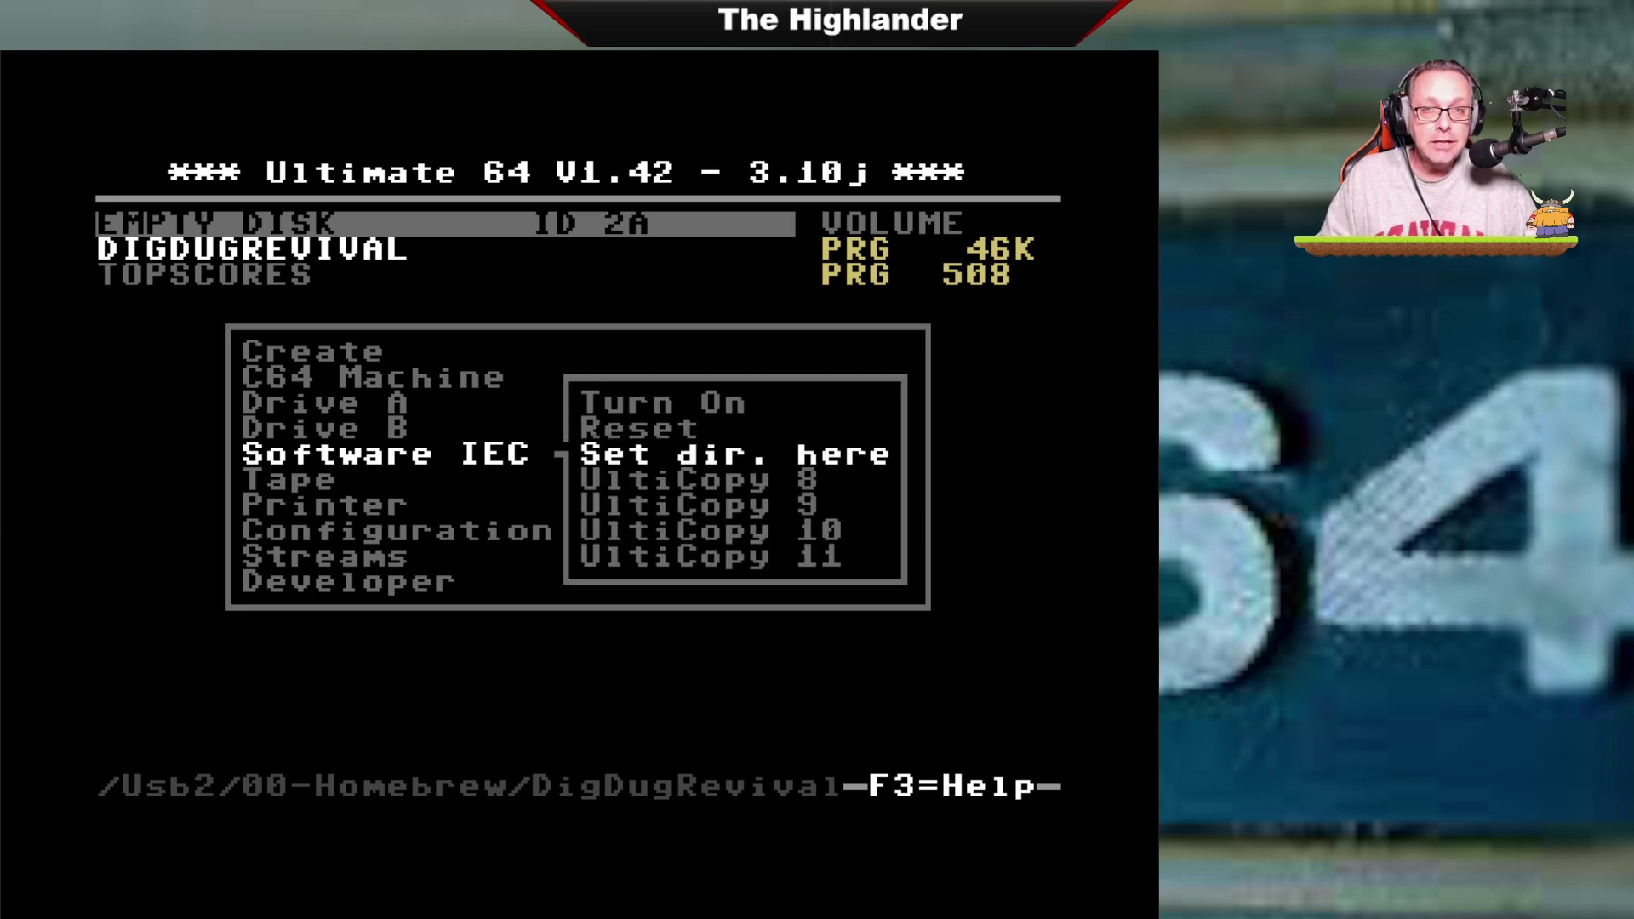
pyautogui.press('Return')
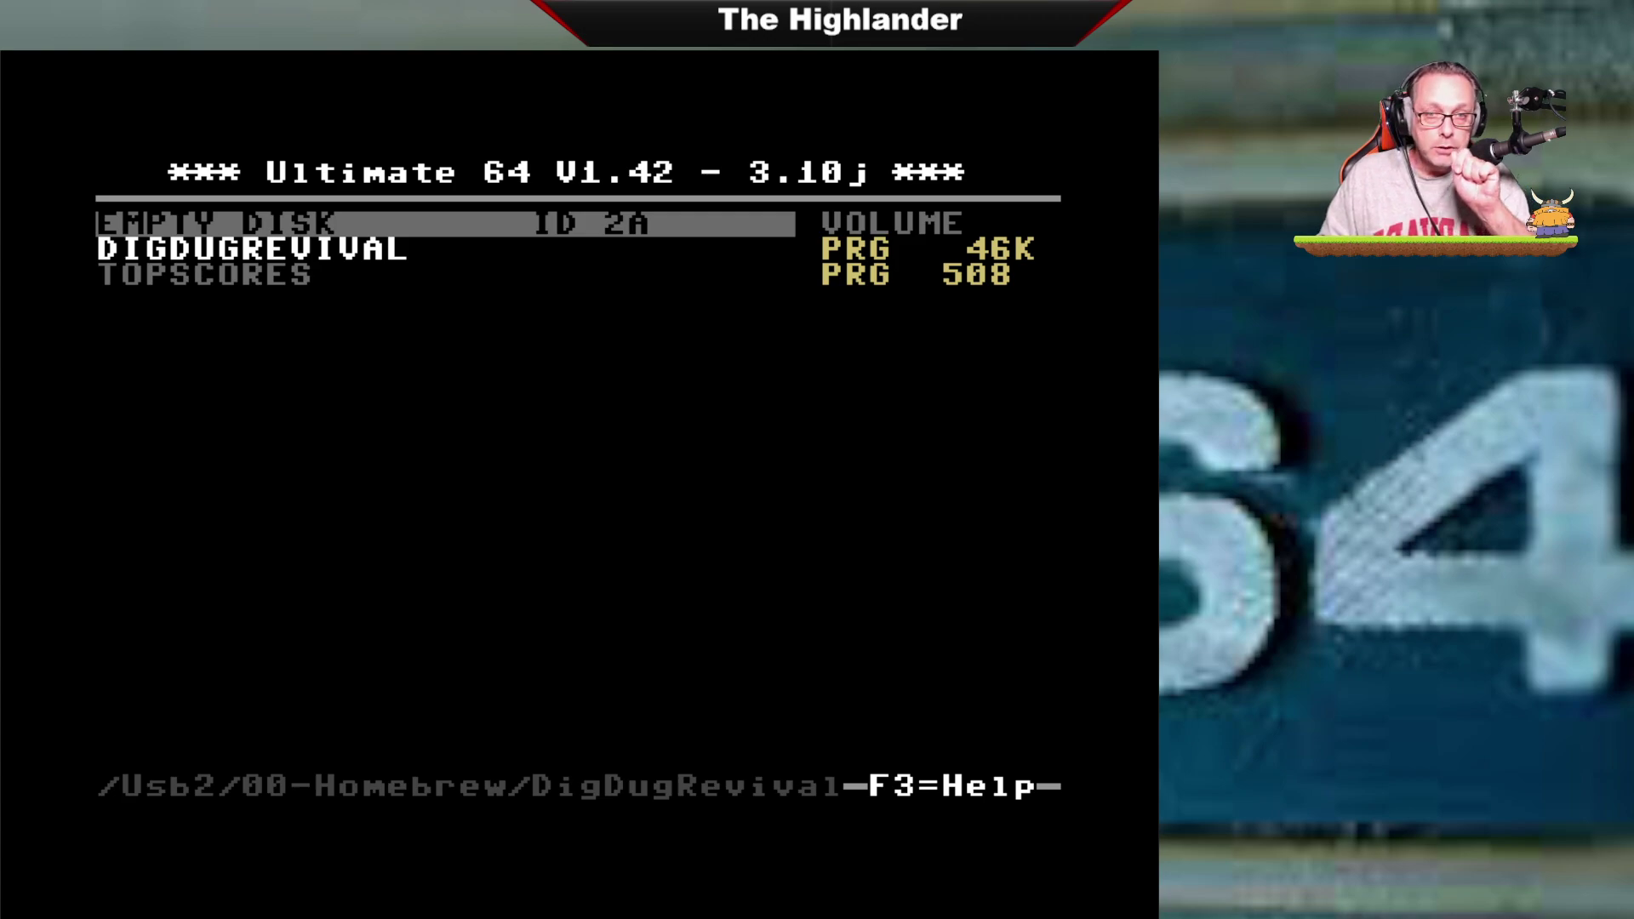
# Load and list drive 10's directory with LOAD"$",10 and LIST.
pyautogui.press('Escape')
pyautogui.write('LOA')
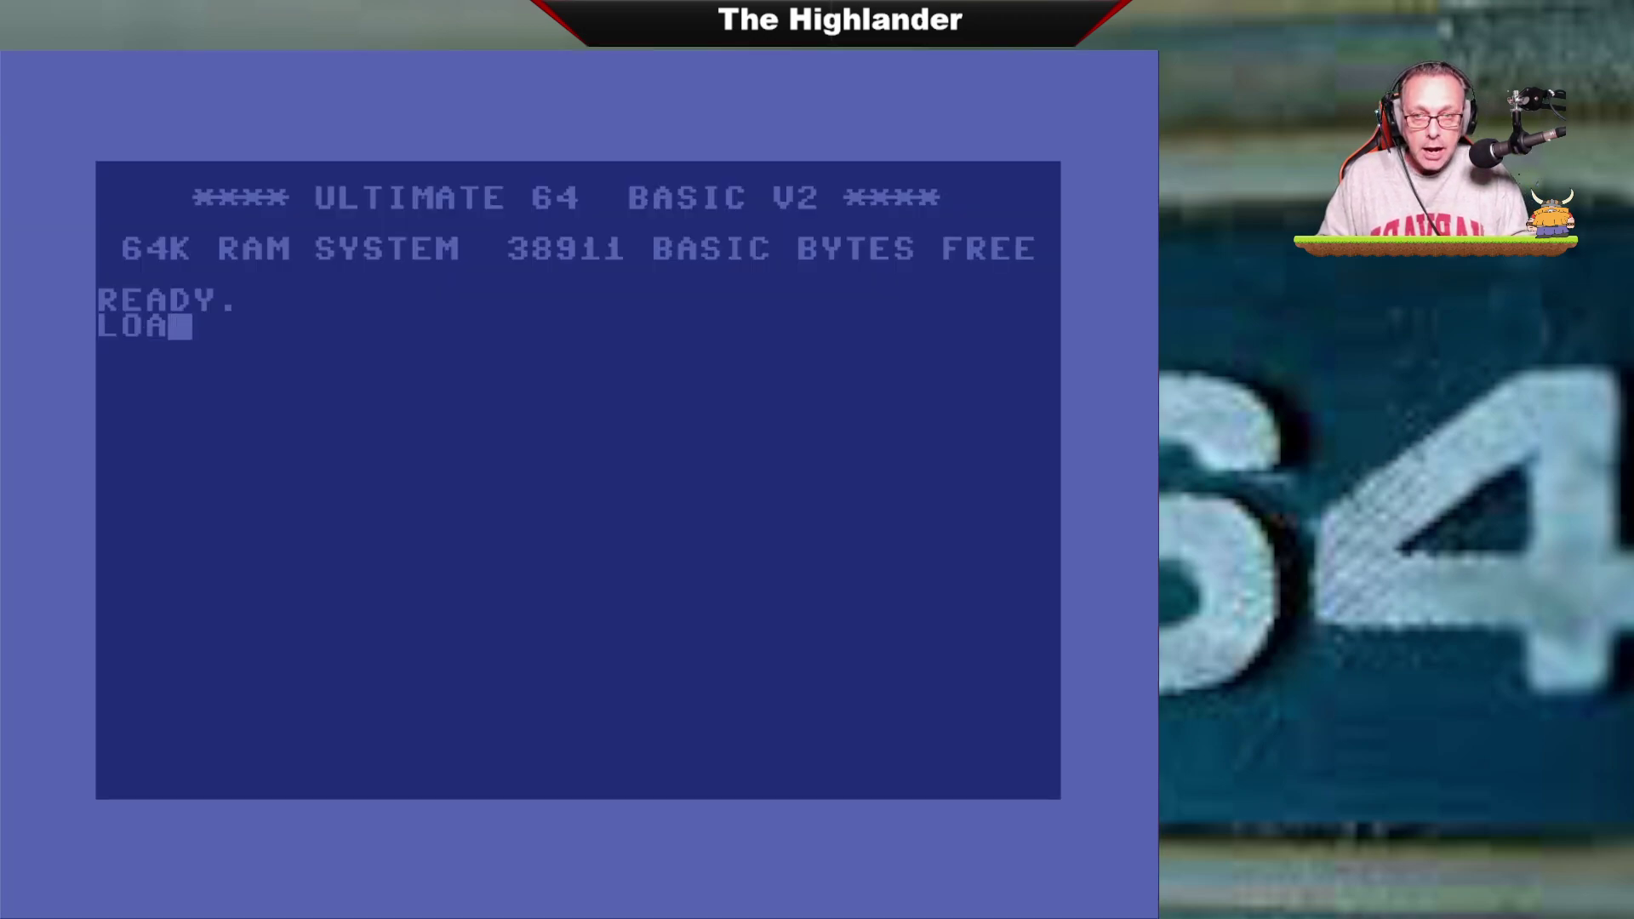
pyautogui.write('D"$",10')
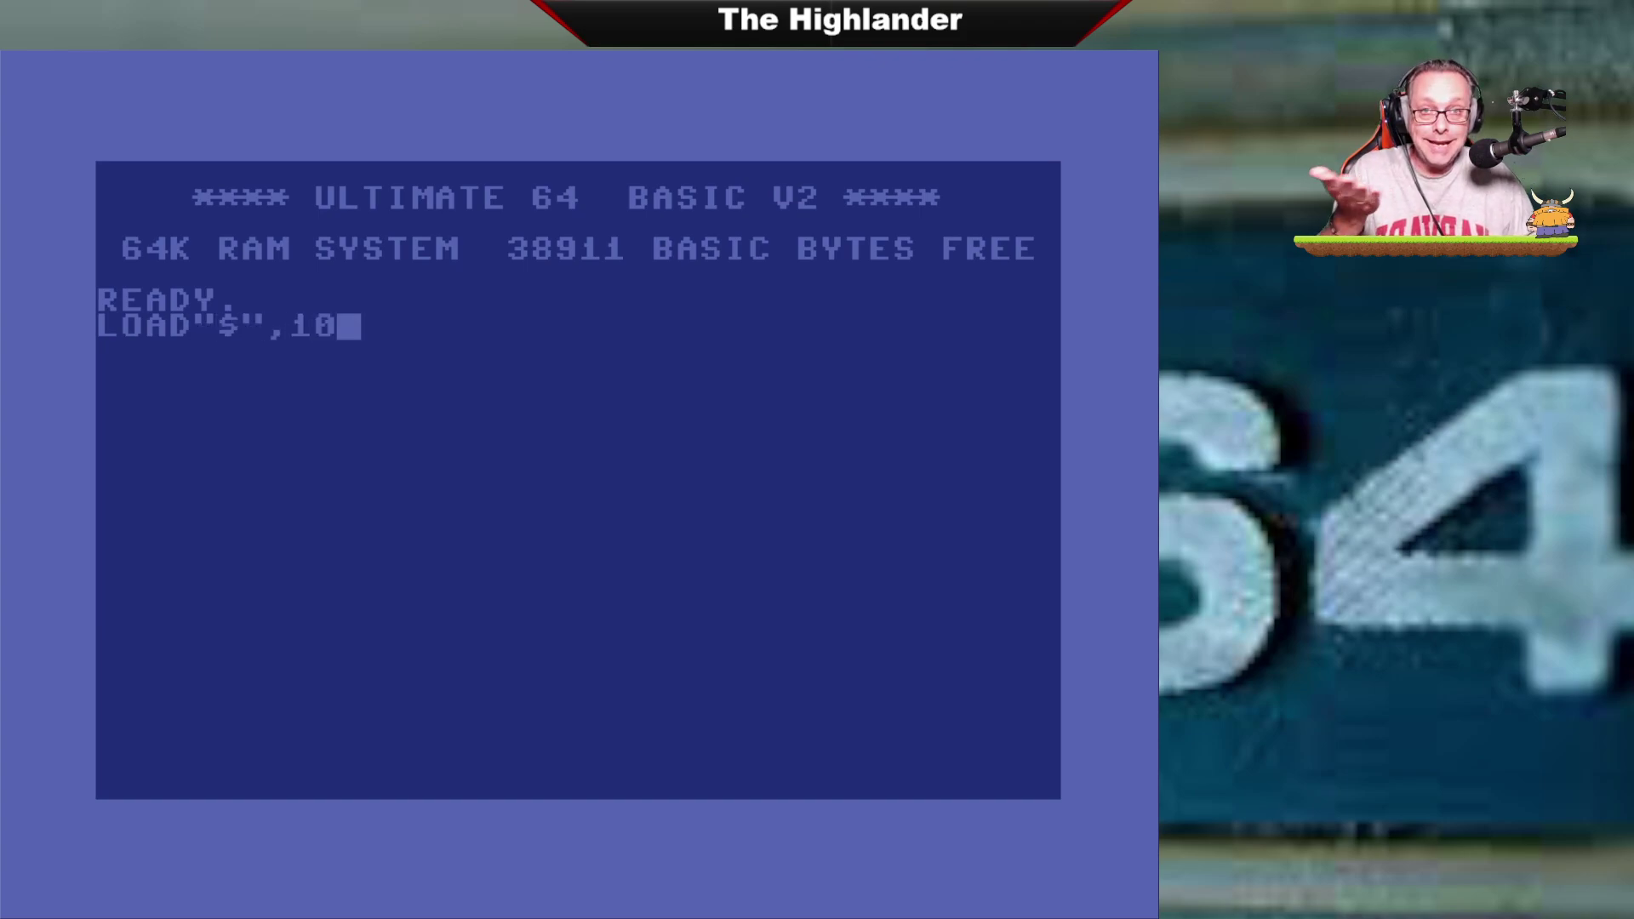
pyautogui.press('Return')
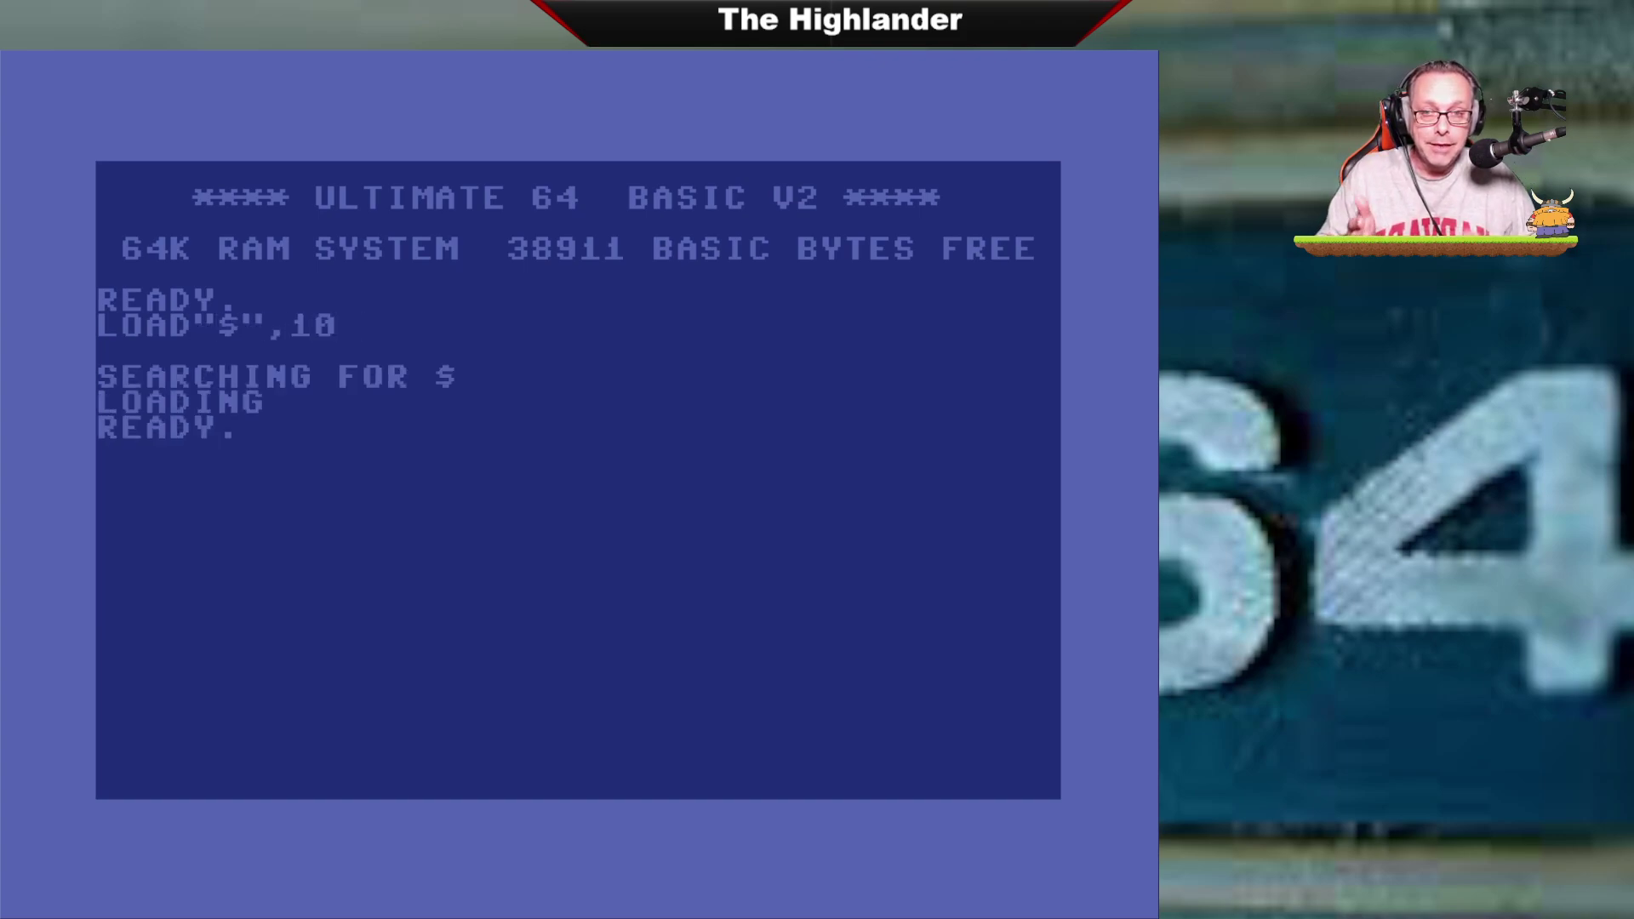
pyautogui.write('LIST')
pyautogui.press('Return')
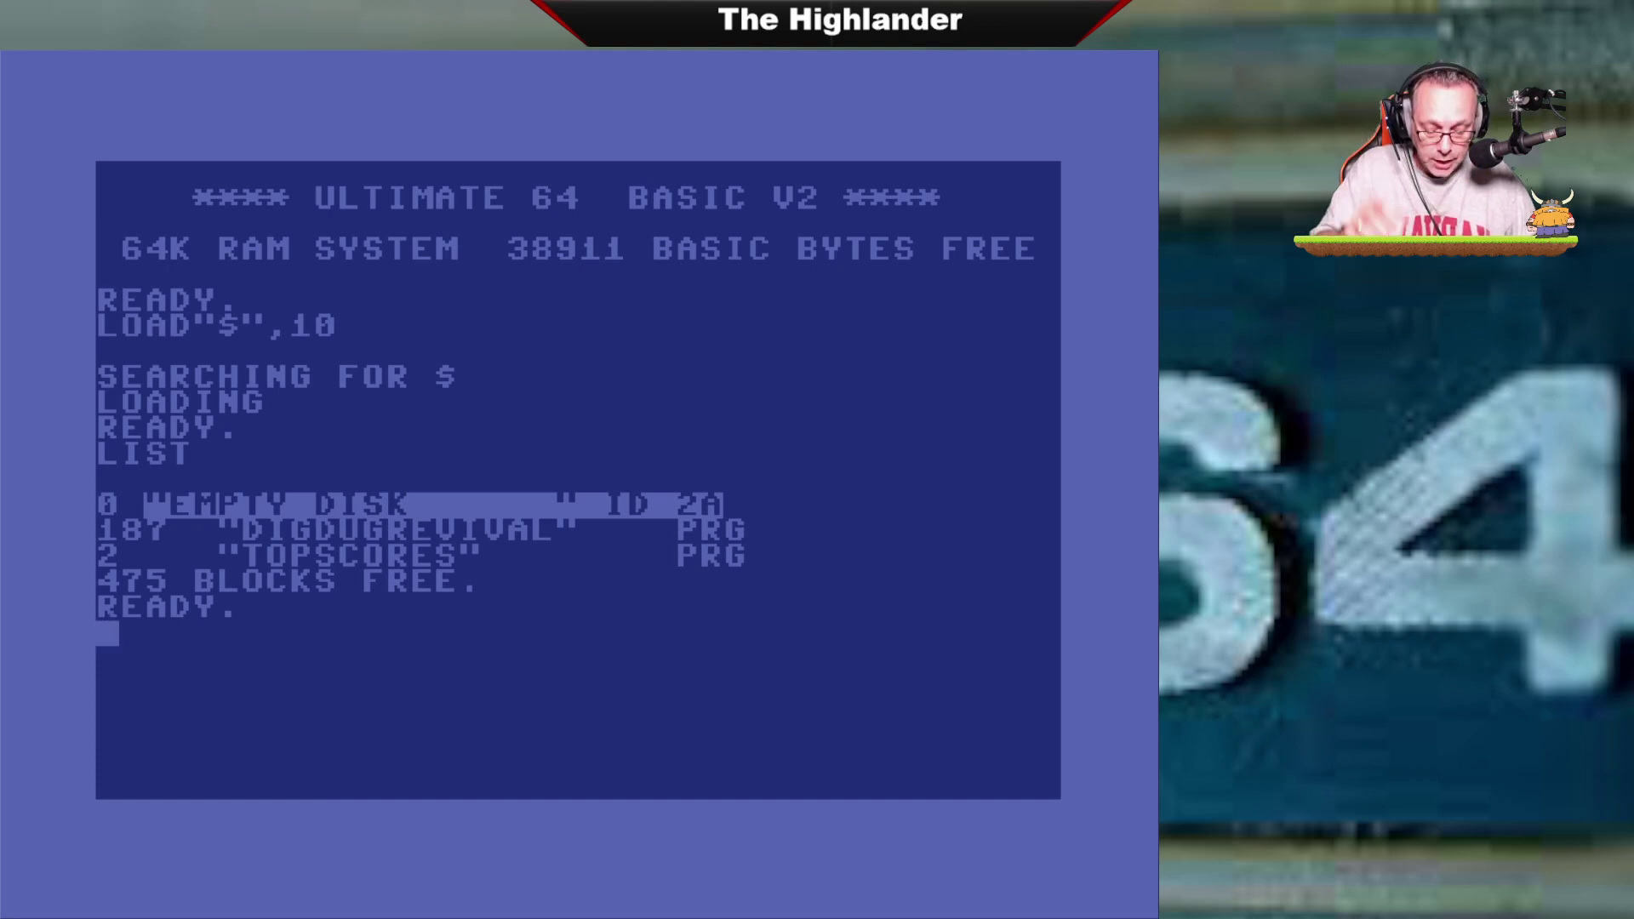
# Read the drive status, clear memory with NEW, and view the directory with $ without loading.
pyautogui.write('C')
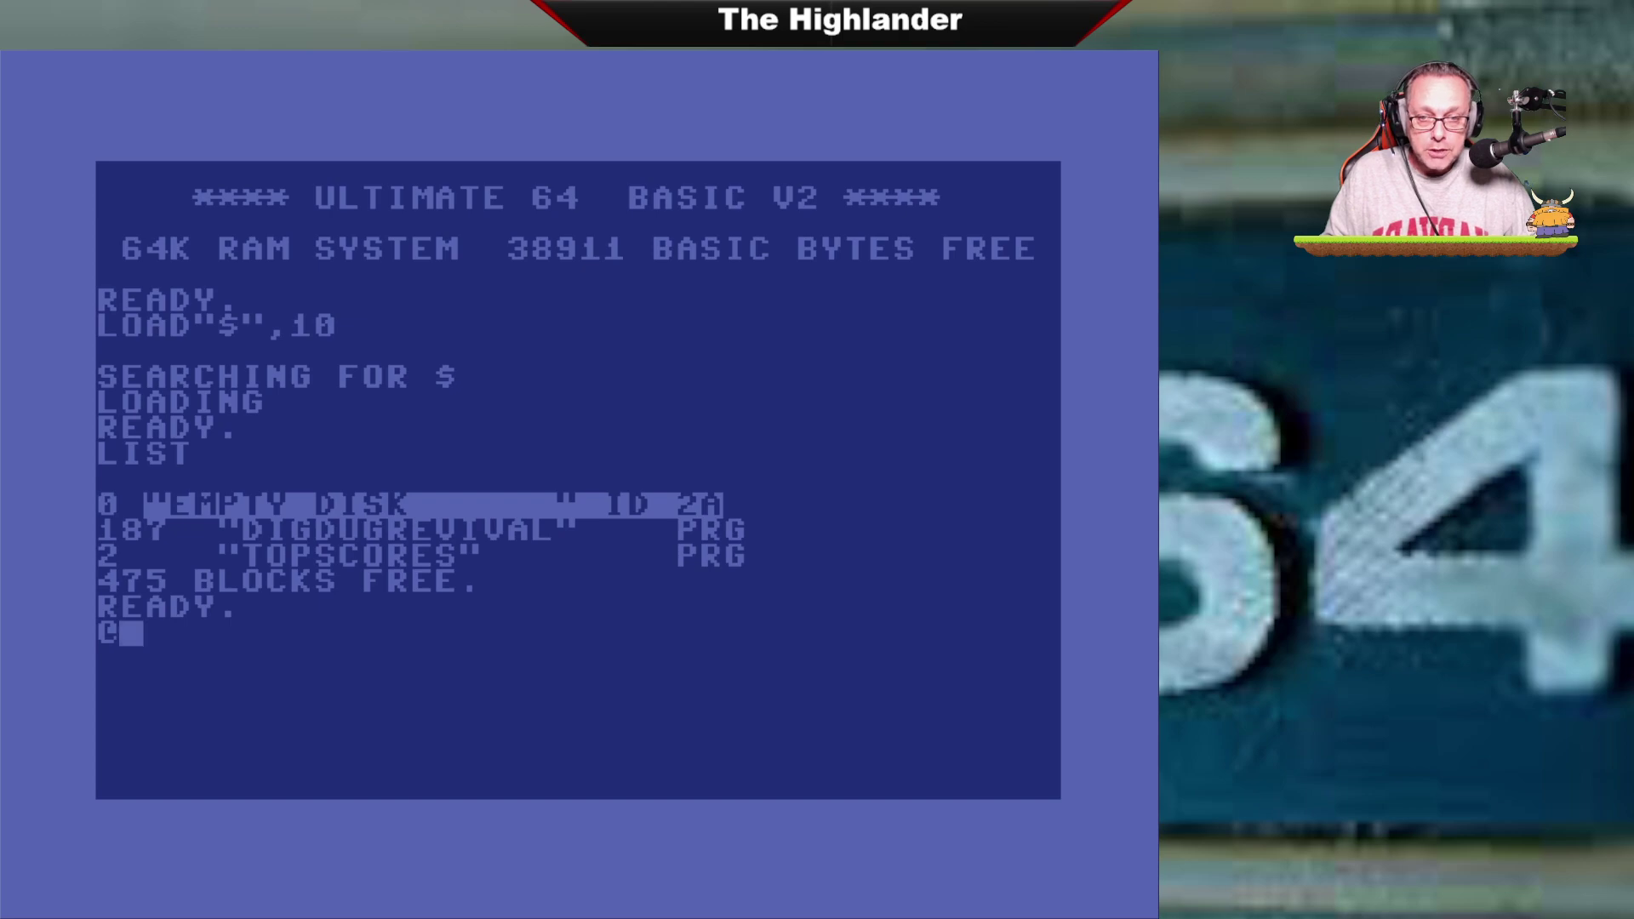
pyautogui.press('Return')
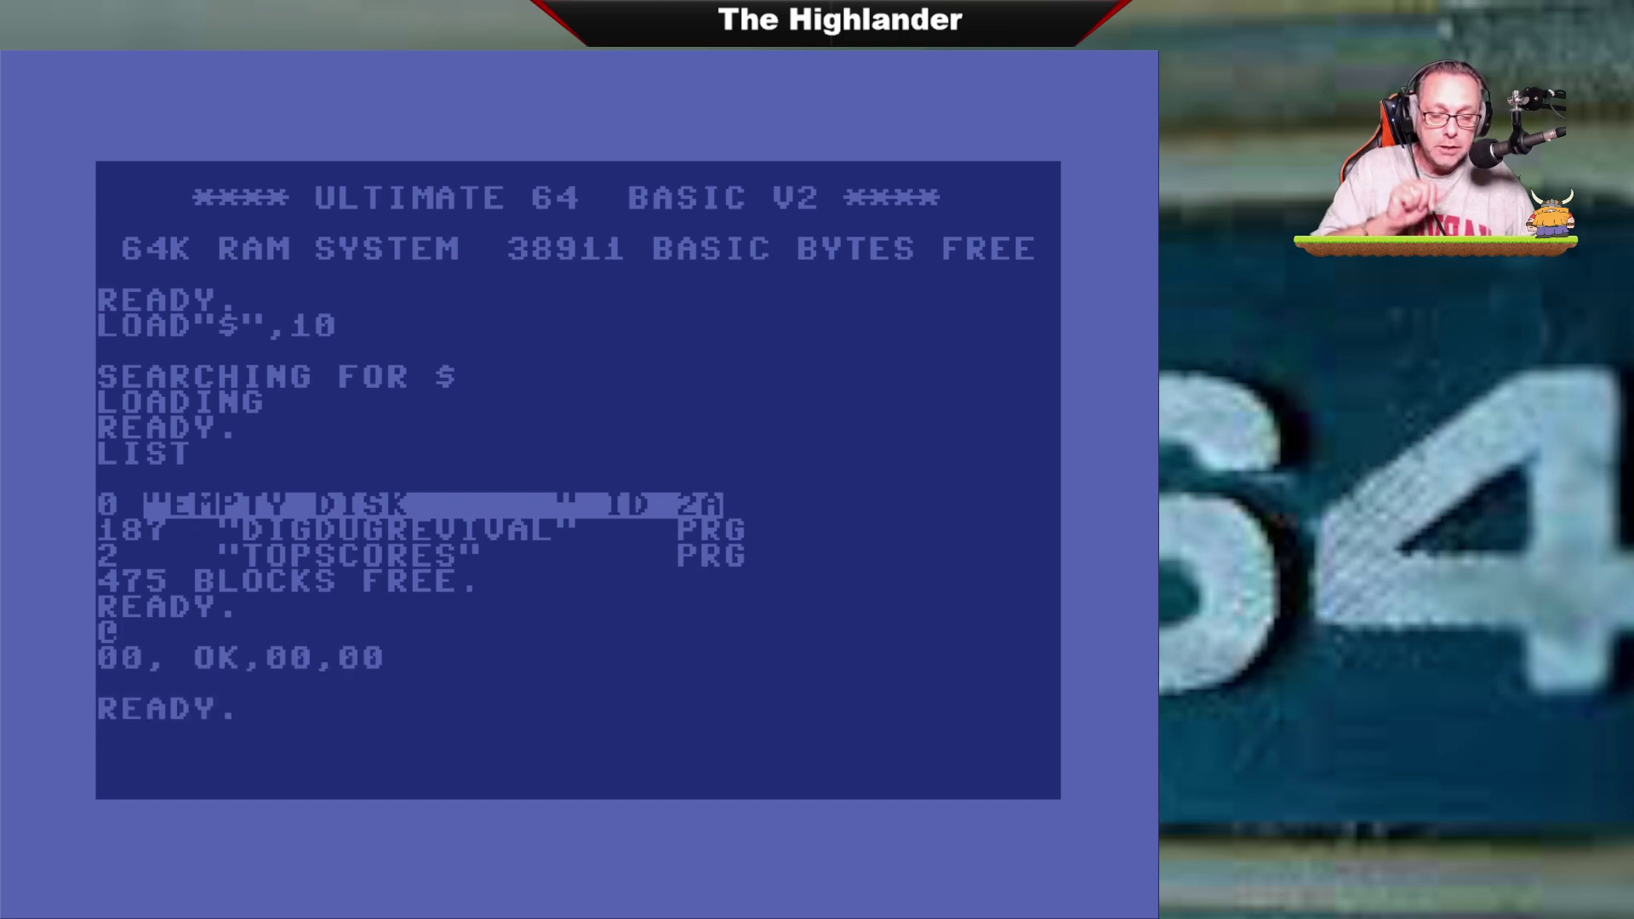
pyautogui.write('NEW')
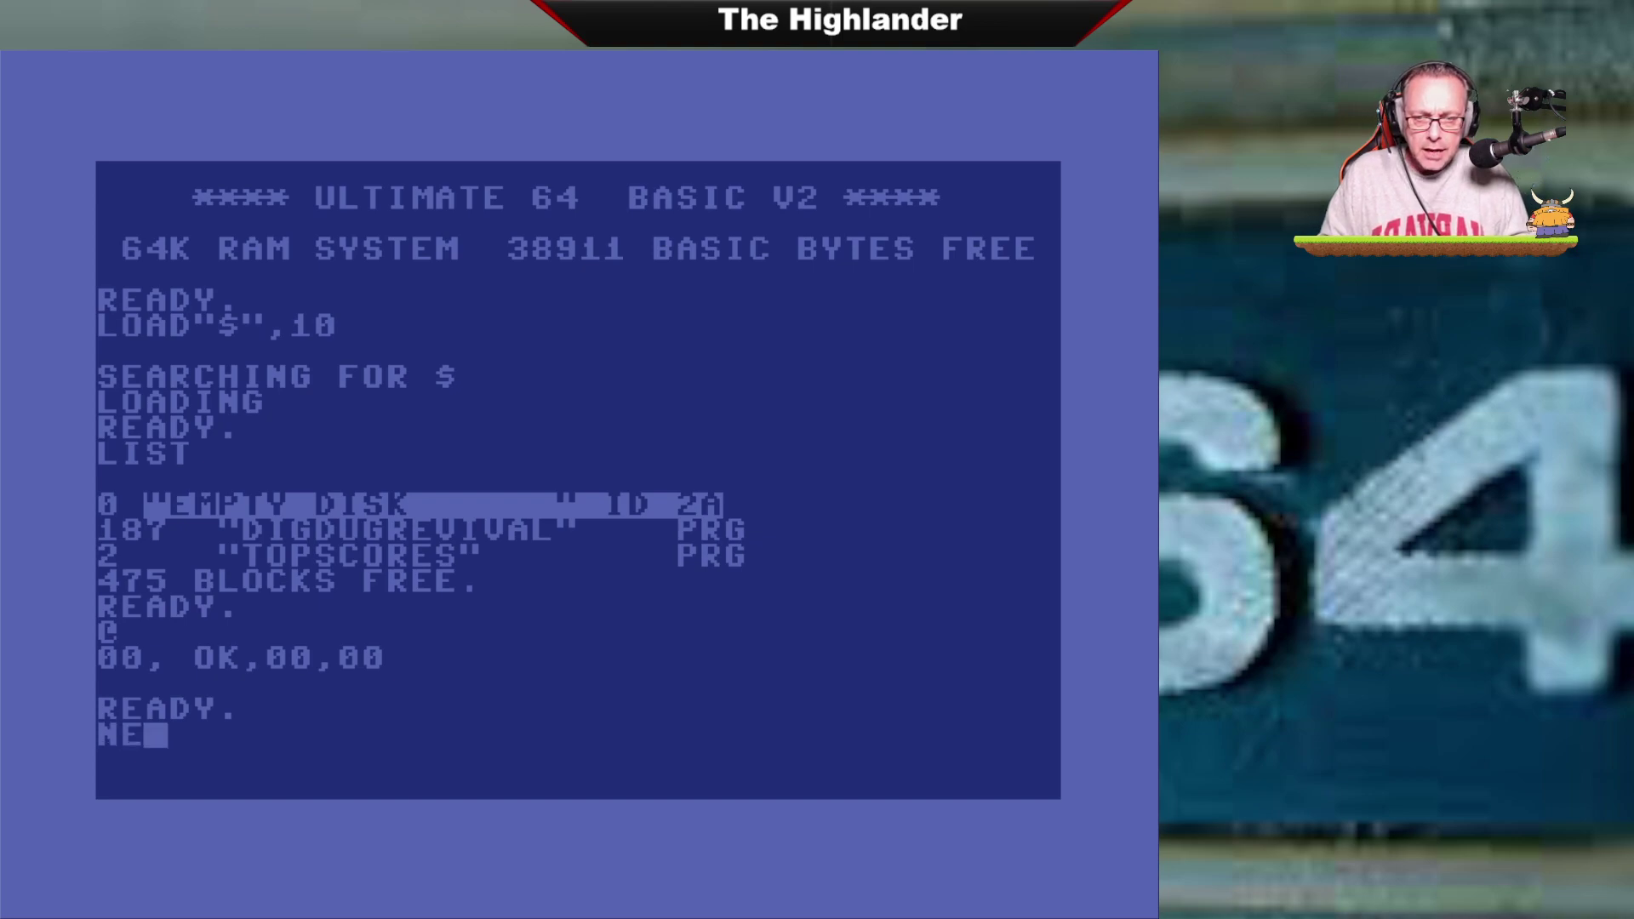
pyautogui.press('Return')
pyautogui.write('LIST')
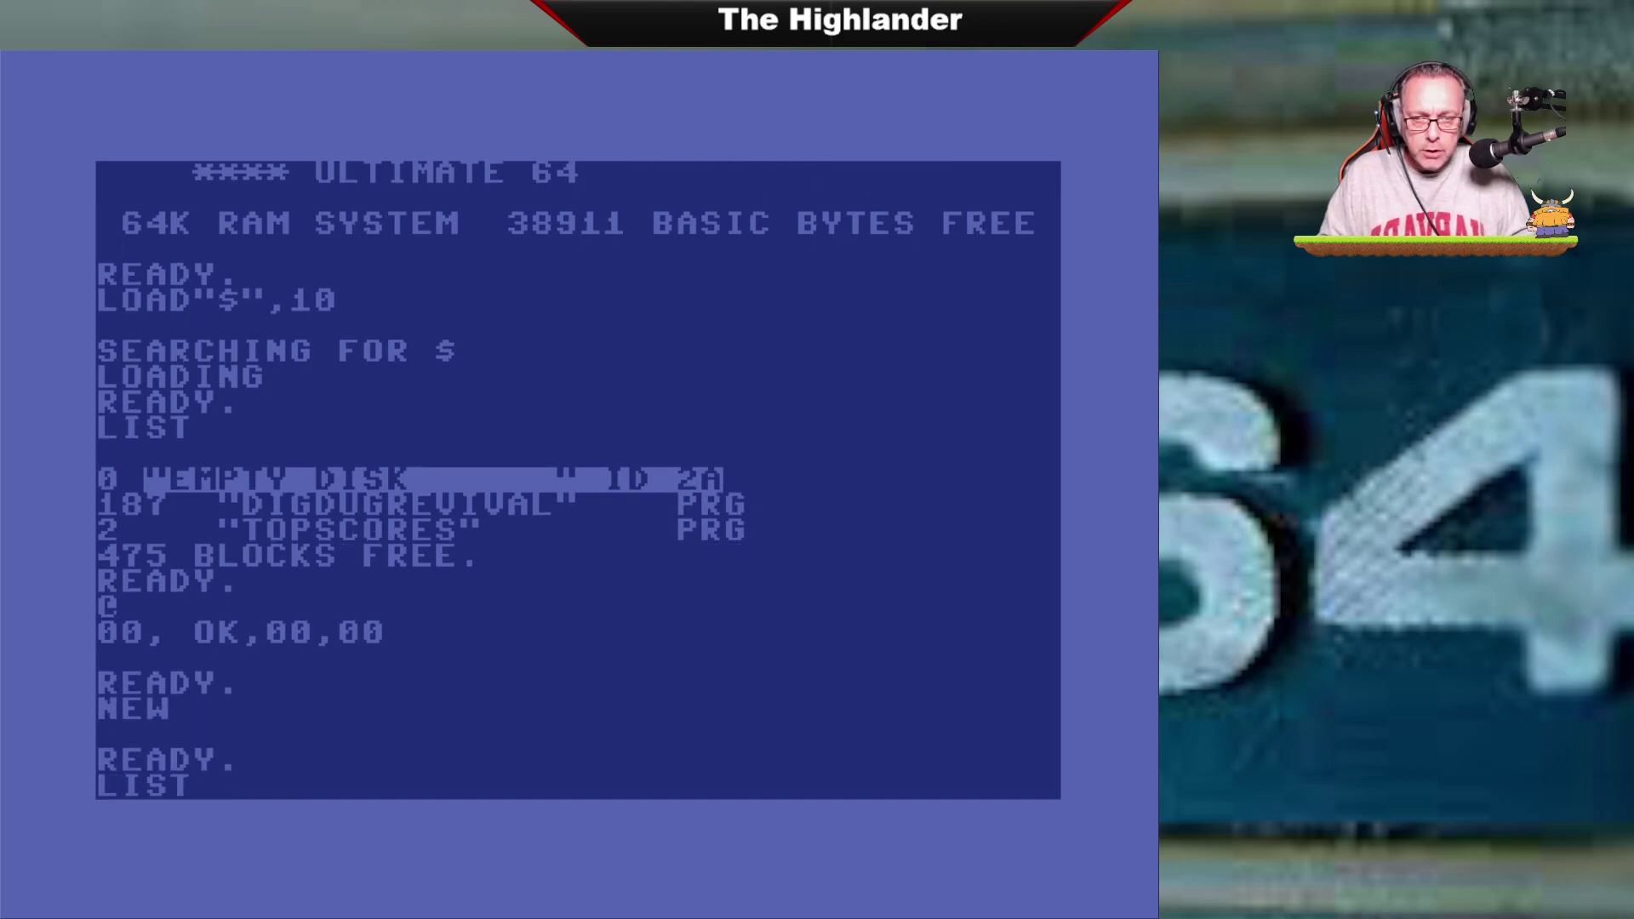
pyautogui.press('Return')
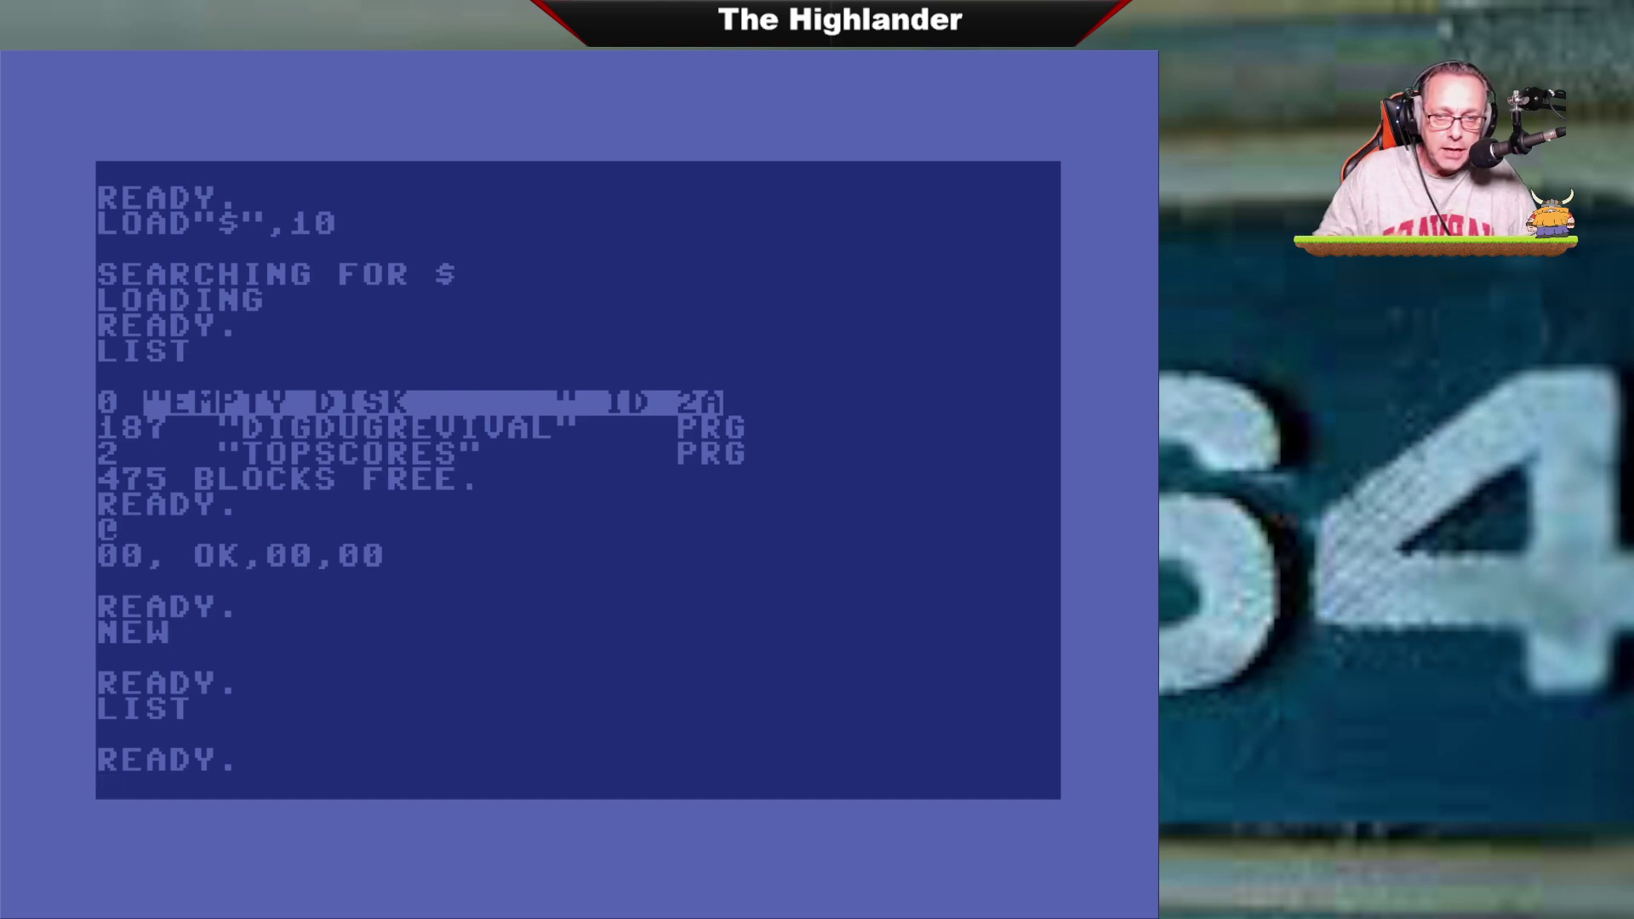
pyautogui.write('$')
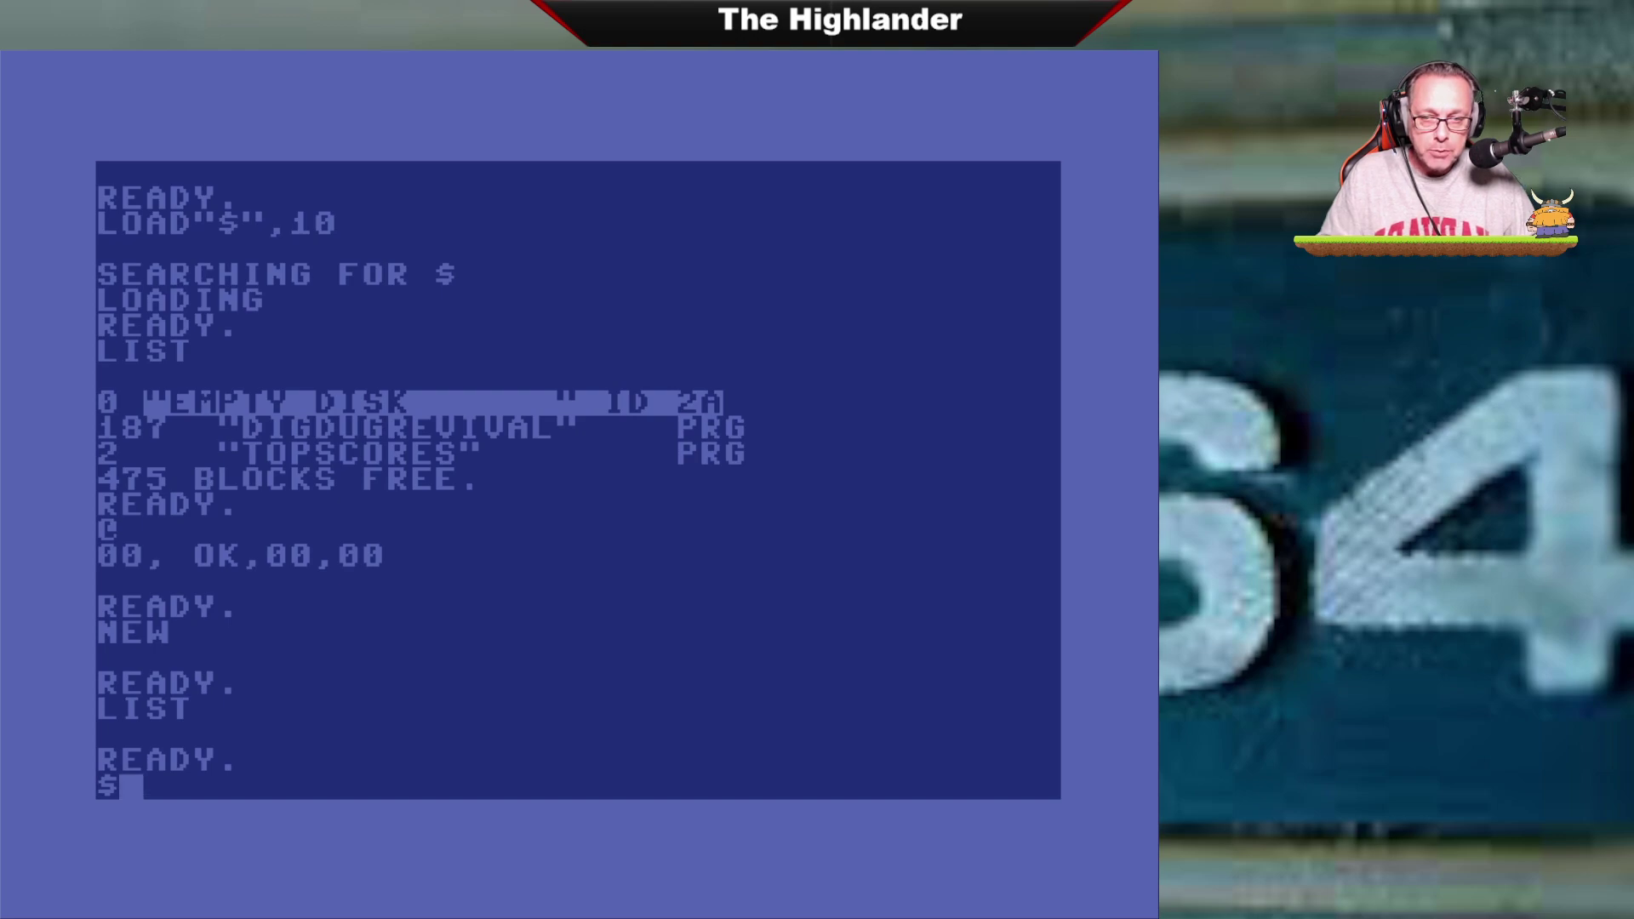
pyautogui.press('Return')
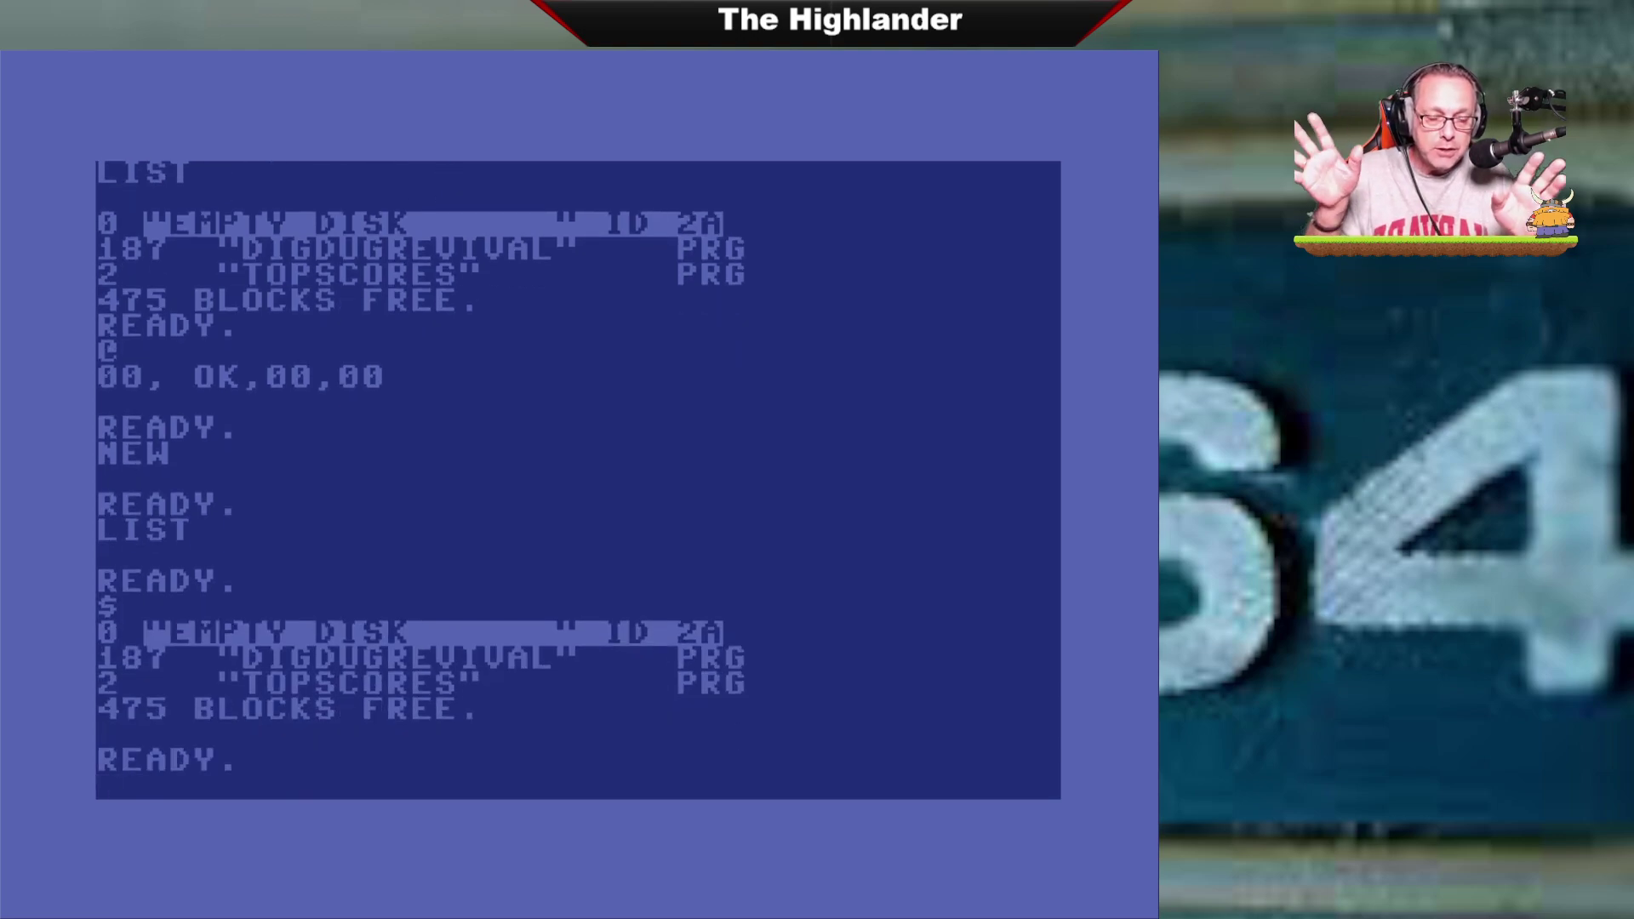
pyautogui.write('LIST')
pyautogui.press('Return')
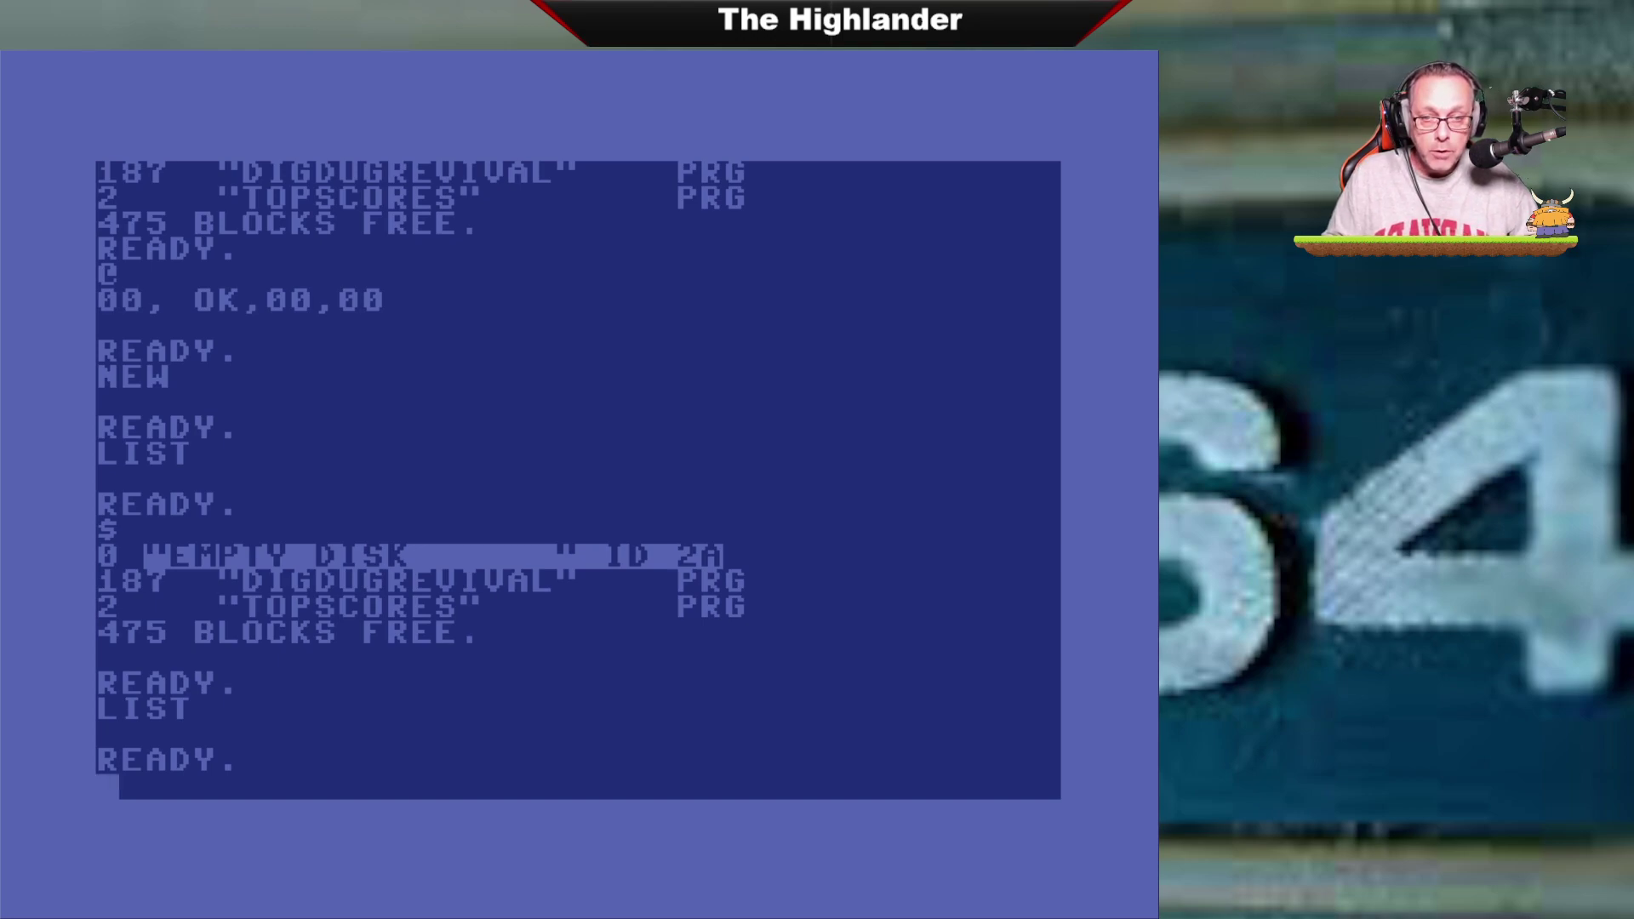
# Load the first program with LO"*" and RUN Dig Dug Revival.
pyautogui.write('lO"*"')
pyautogui.press('Return')
pyautogui.write('run')
pyautogui.press('Return')
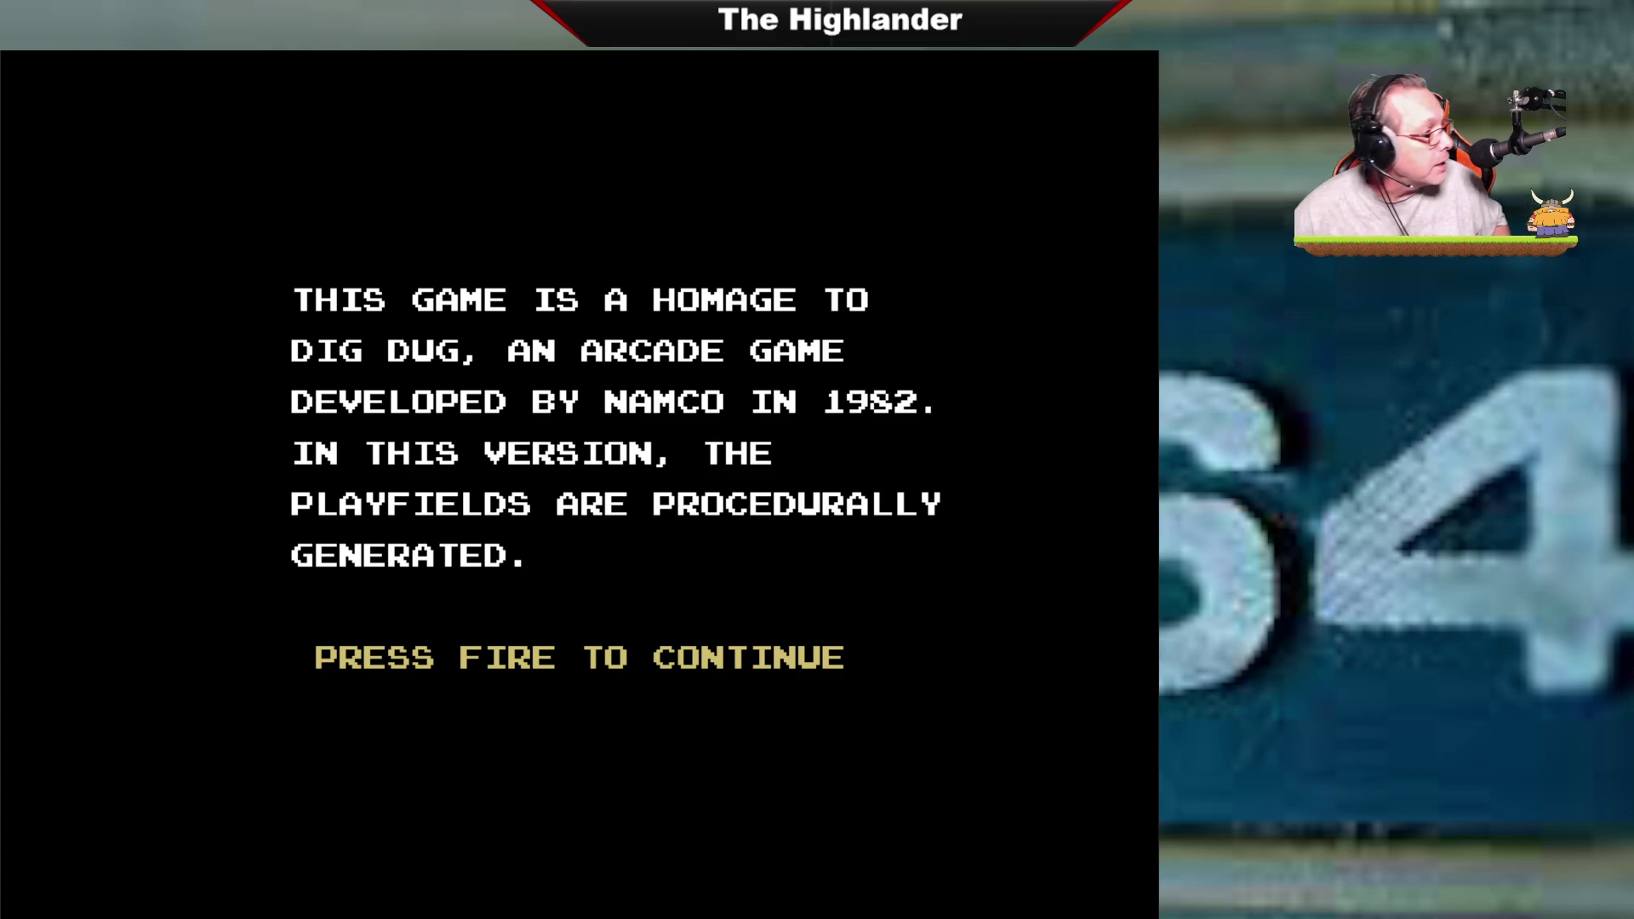
# Press space to continue past the Dig Dug homage intro text.
pyautogui.press('space')
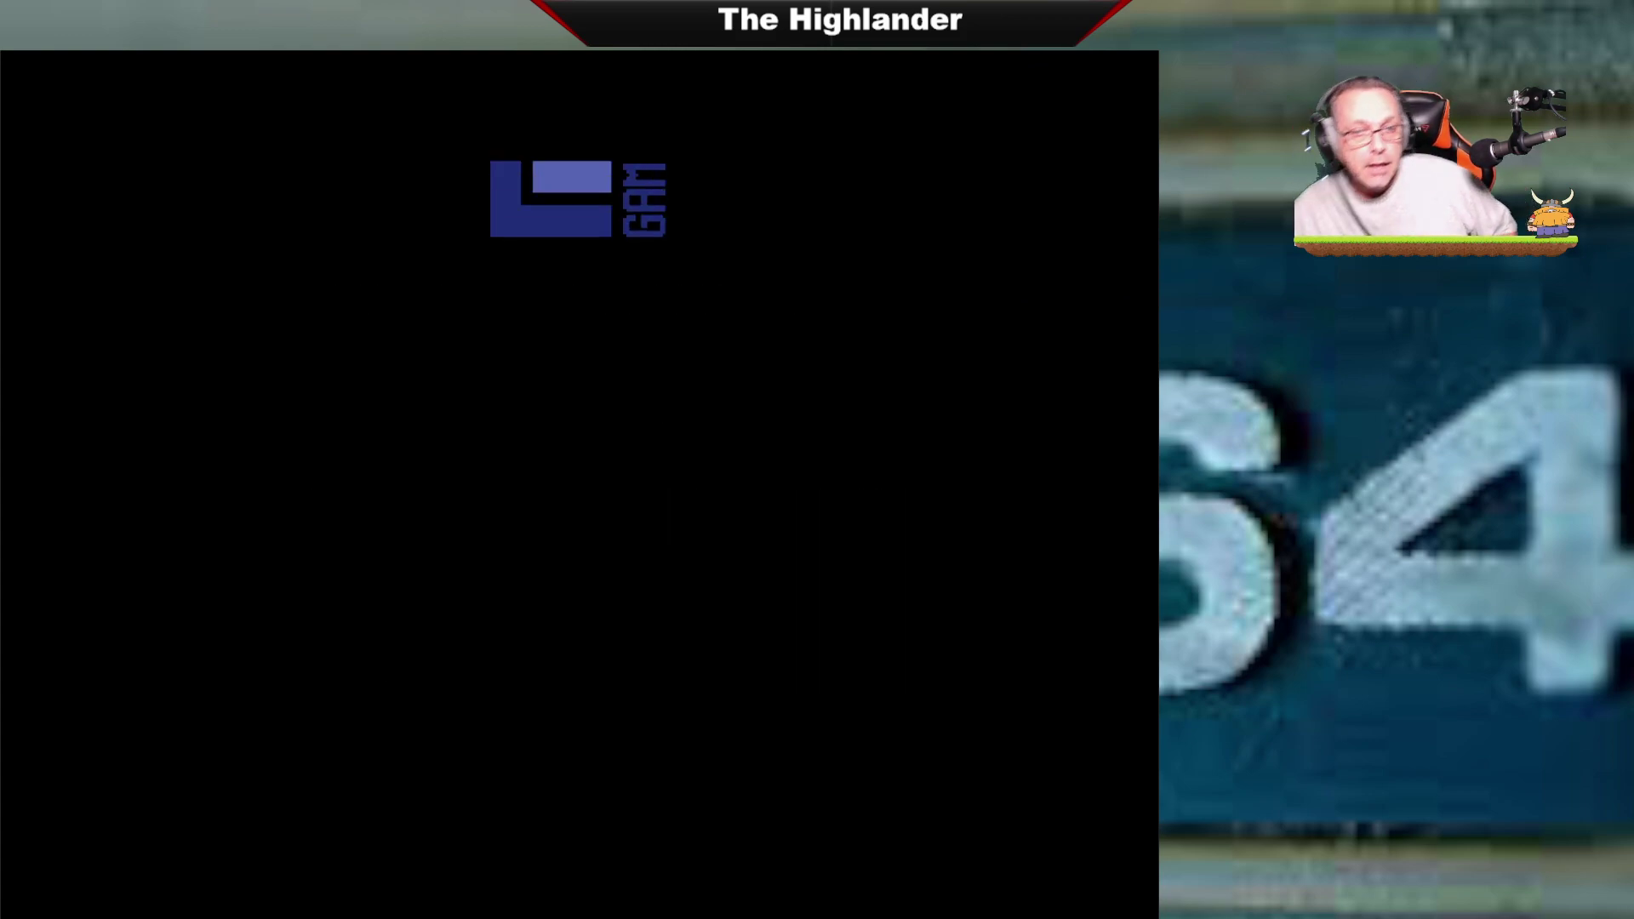